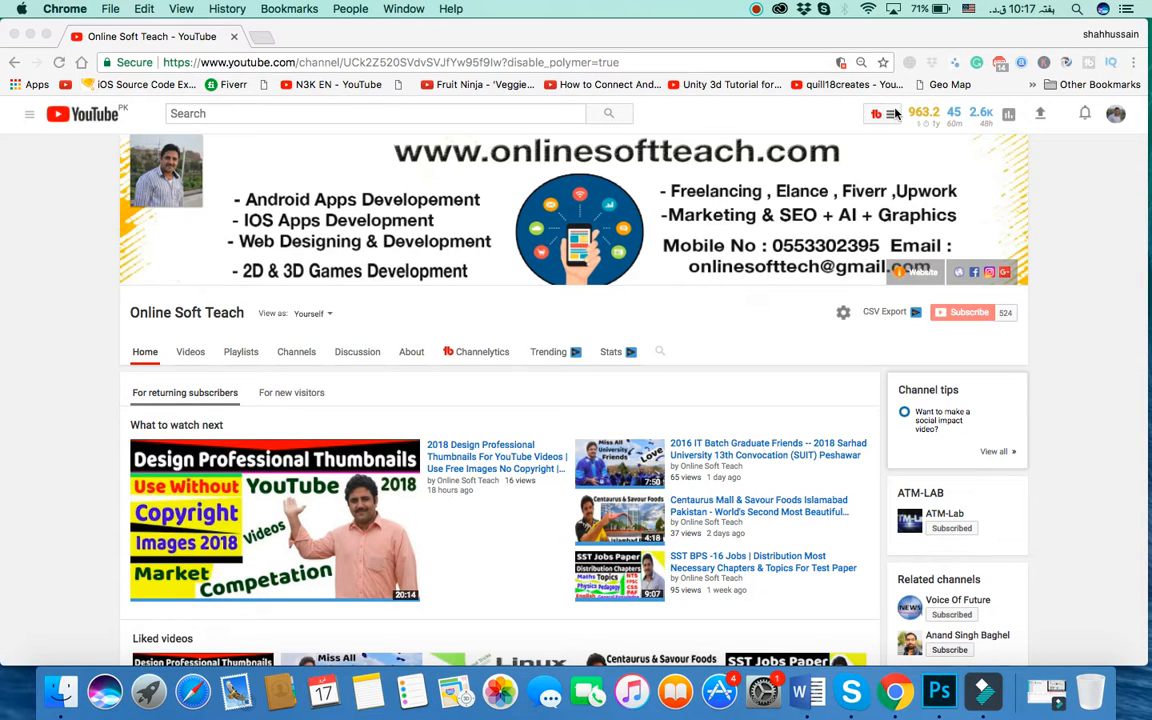
Find Adobe Photoshop CC 2017 with a Spotlight search for "pho" and launch it
click(1077, 10)
key(BackSpace)
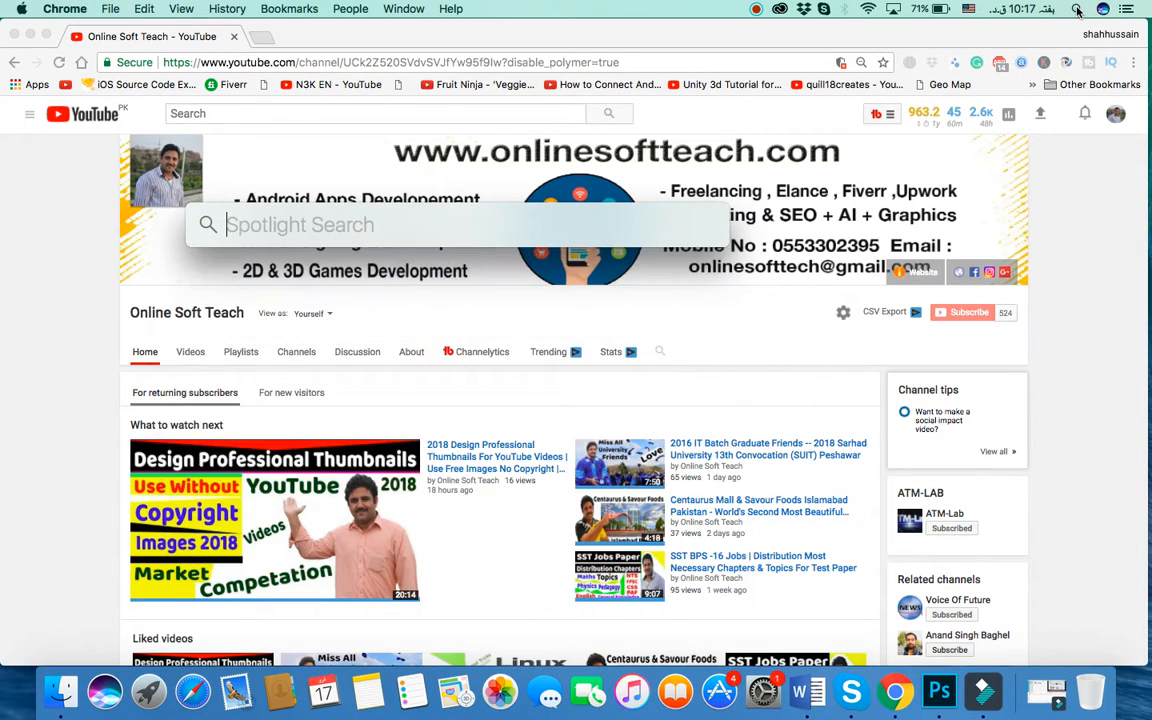
text(pho)
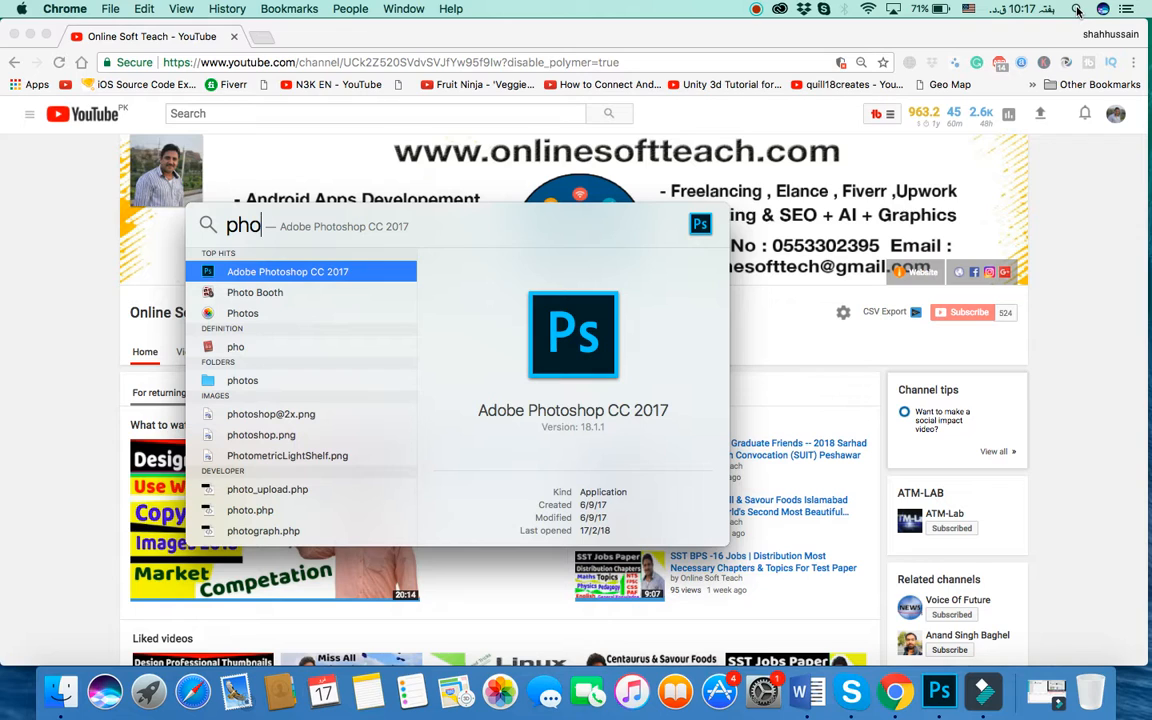
key(Return)
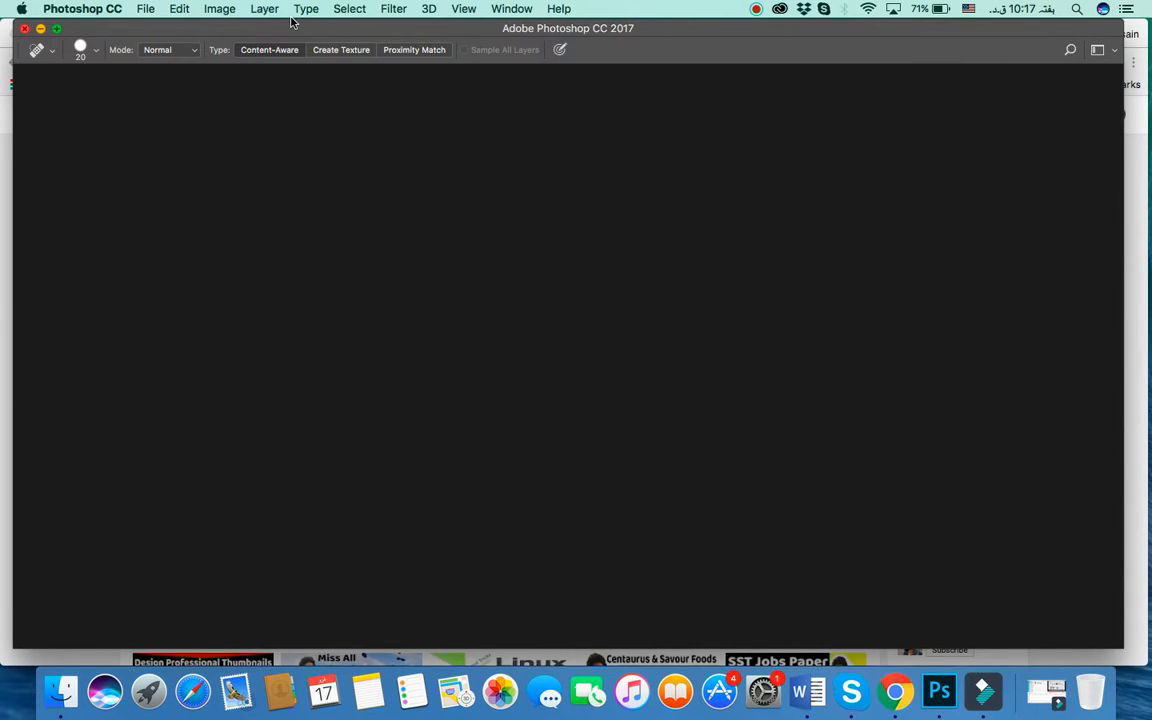
Open the portrait file Images.jpg from the Desktop
click(146, 10)
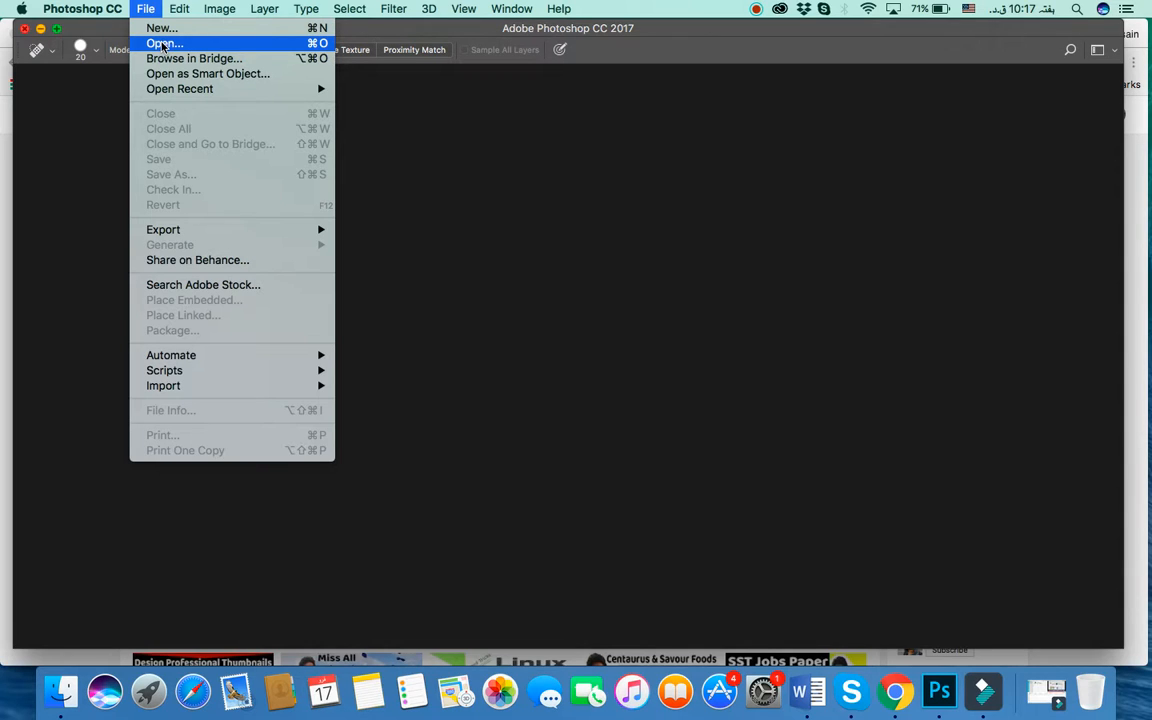
click(163, 44)
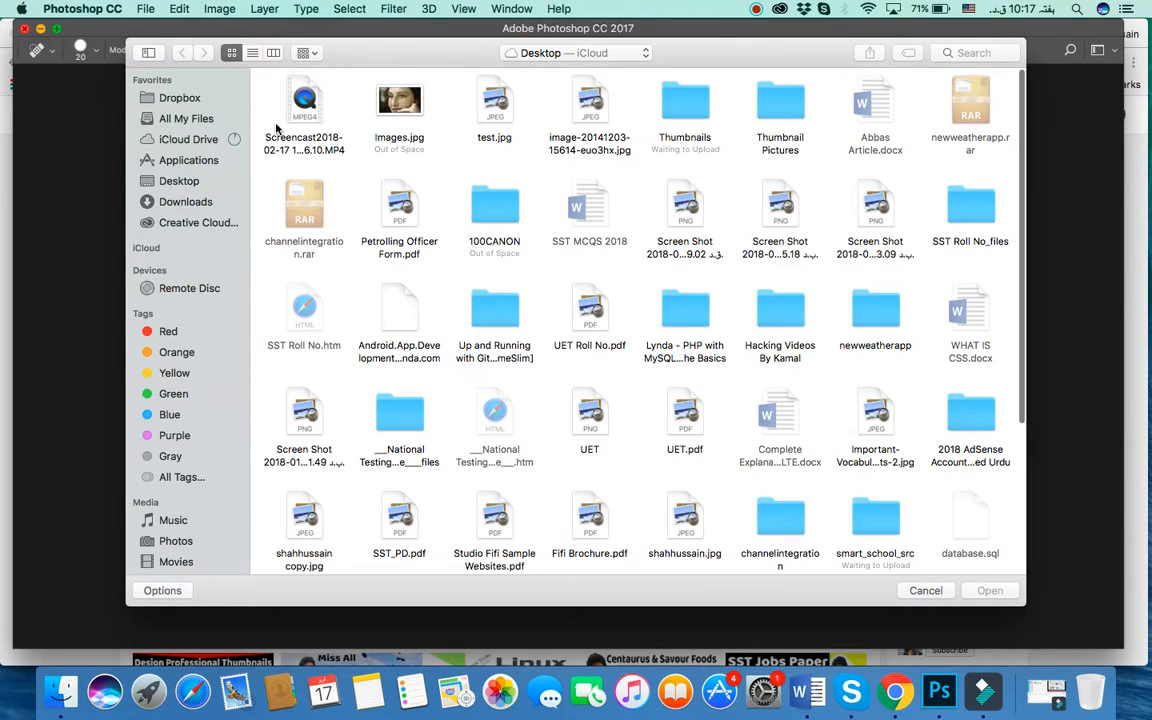
click(399, 122)
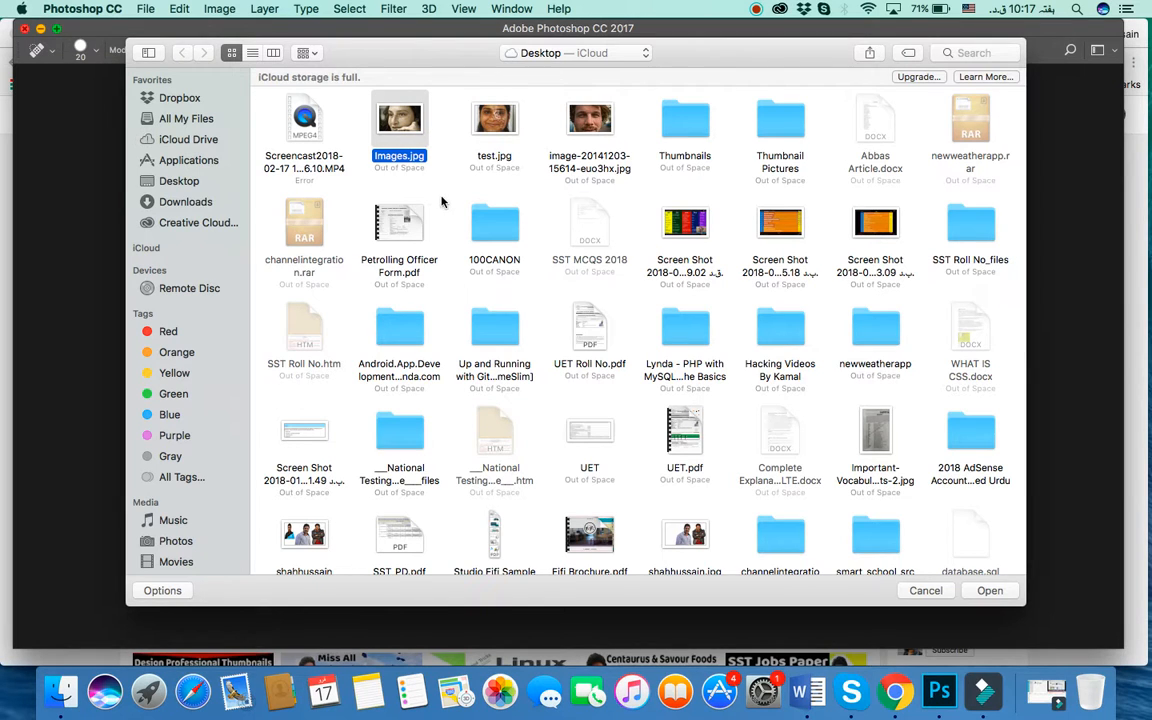
click(990, 591)
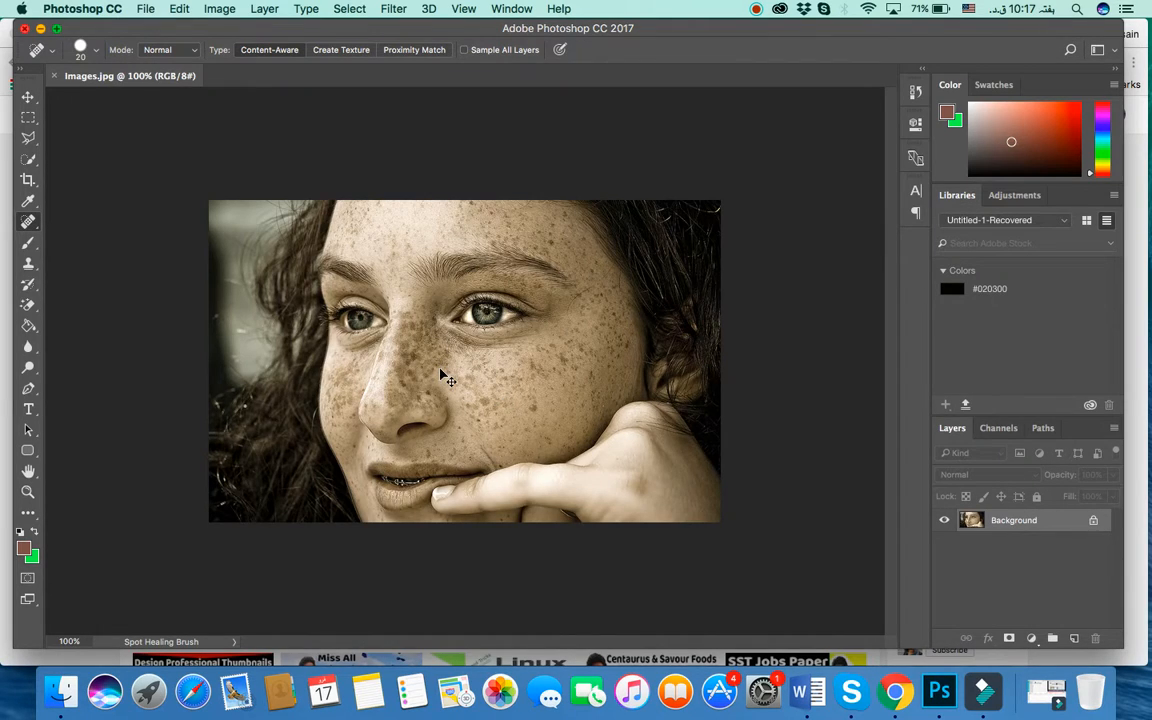
Choose the Spot Healing Brush Tool for retouching the freckled face
key(super+plus)
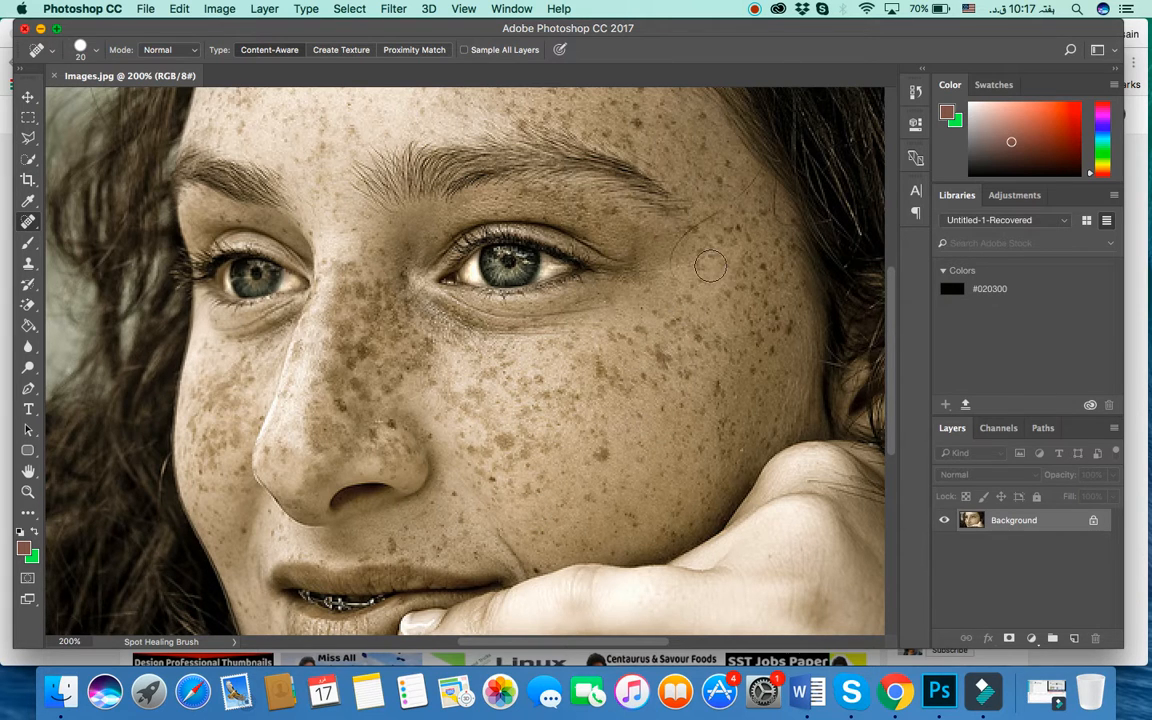
scroll(680, 255, up, 5)
scroll(710, 265, down, 3)
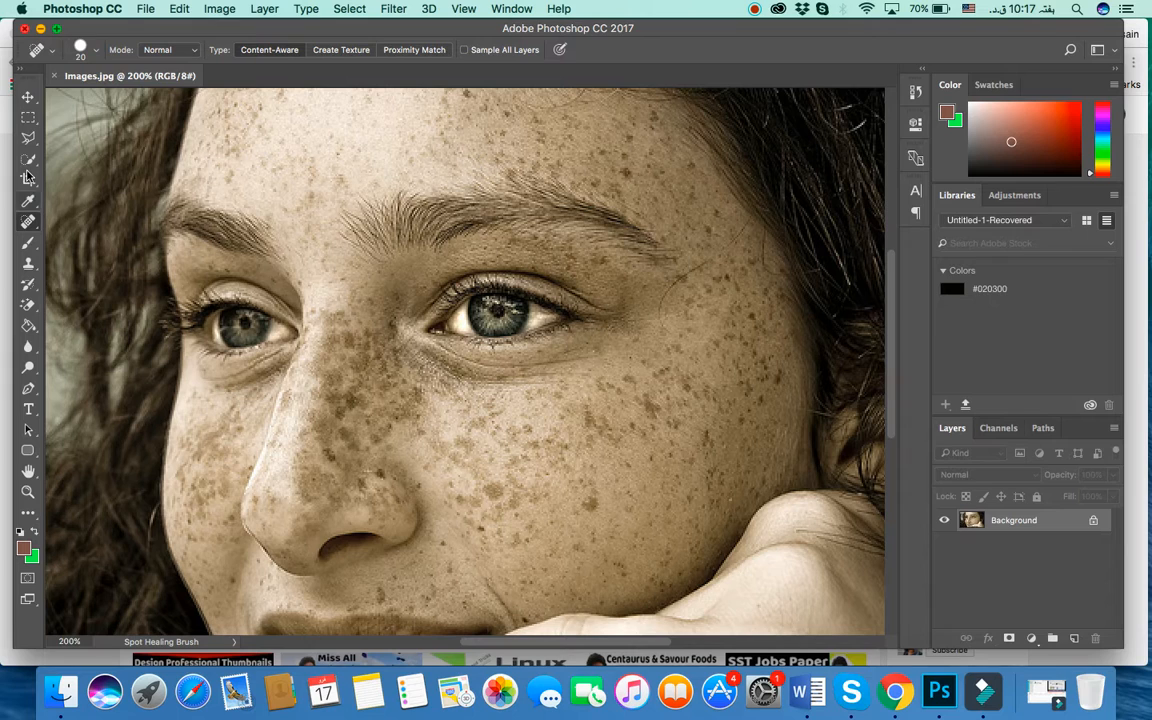
click(30, 221)
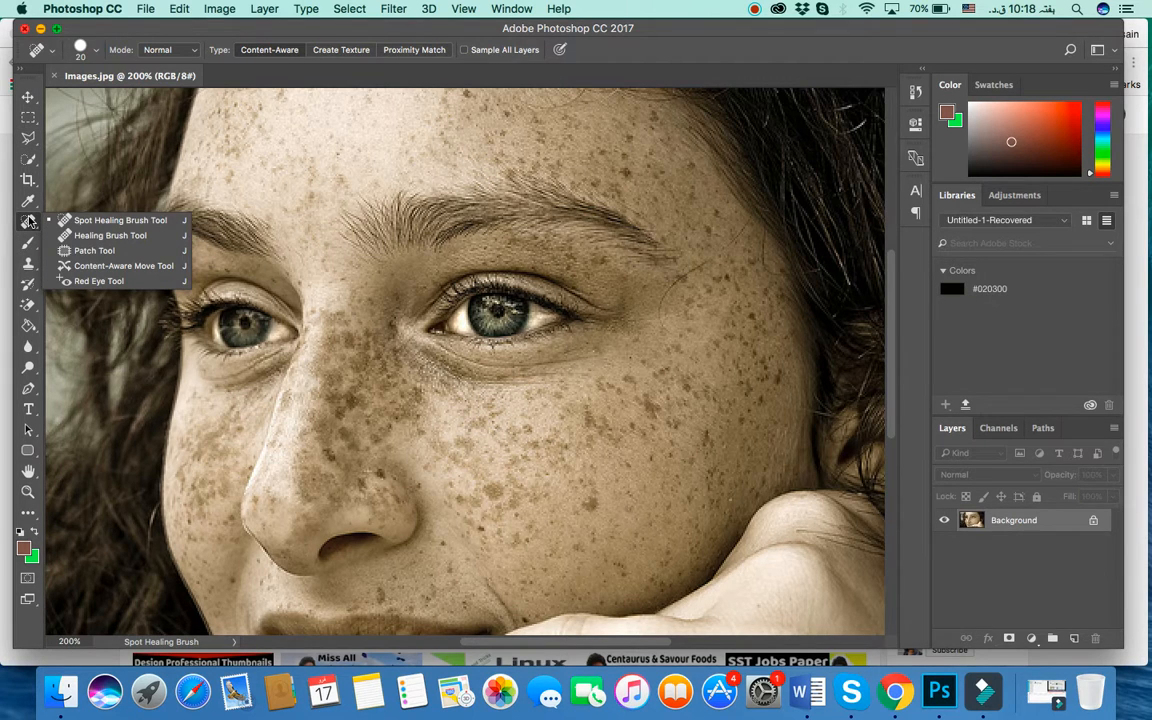
click(142, 222)
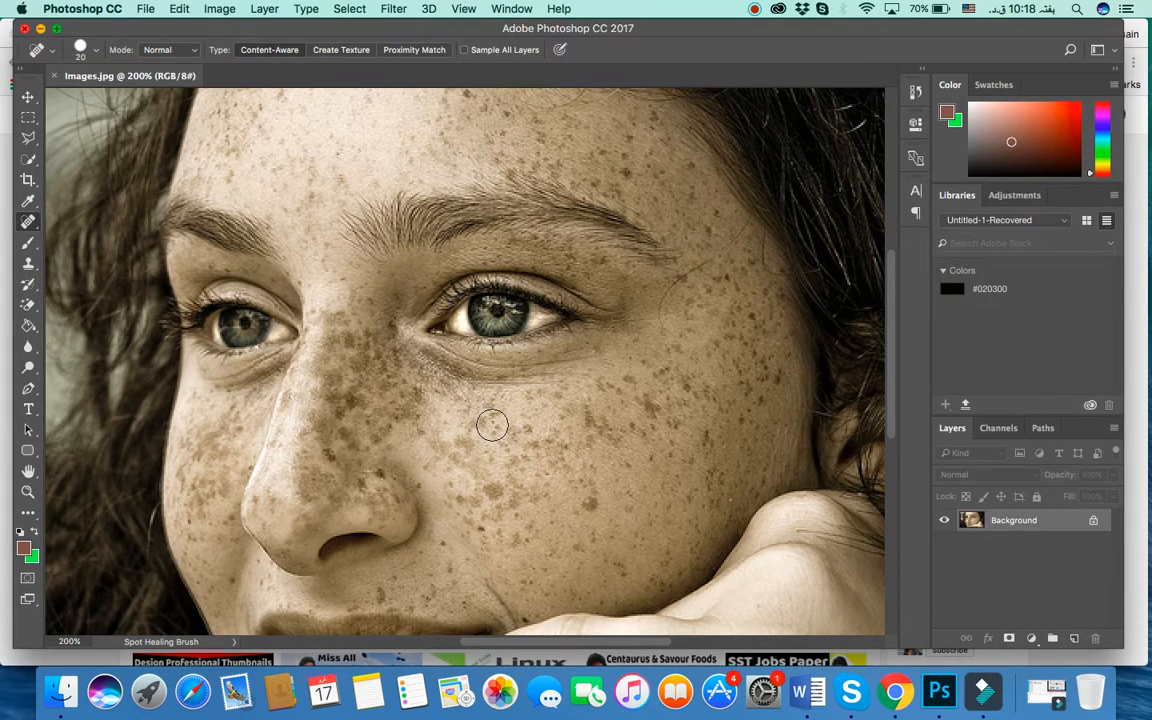
Set the Spot Healing Brush size to 19 px and heal a freckle on the cheek
click(195, 52)
click(262, 135)
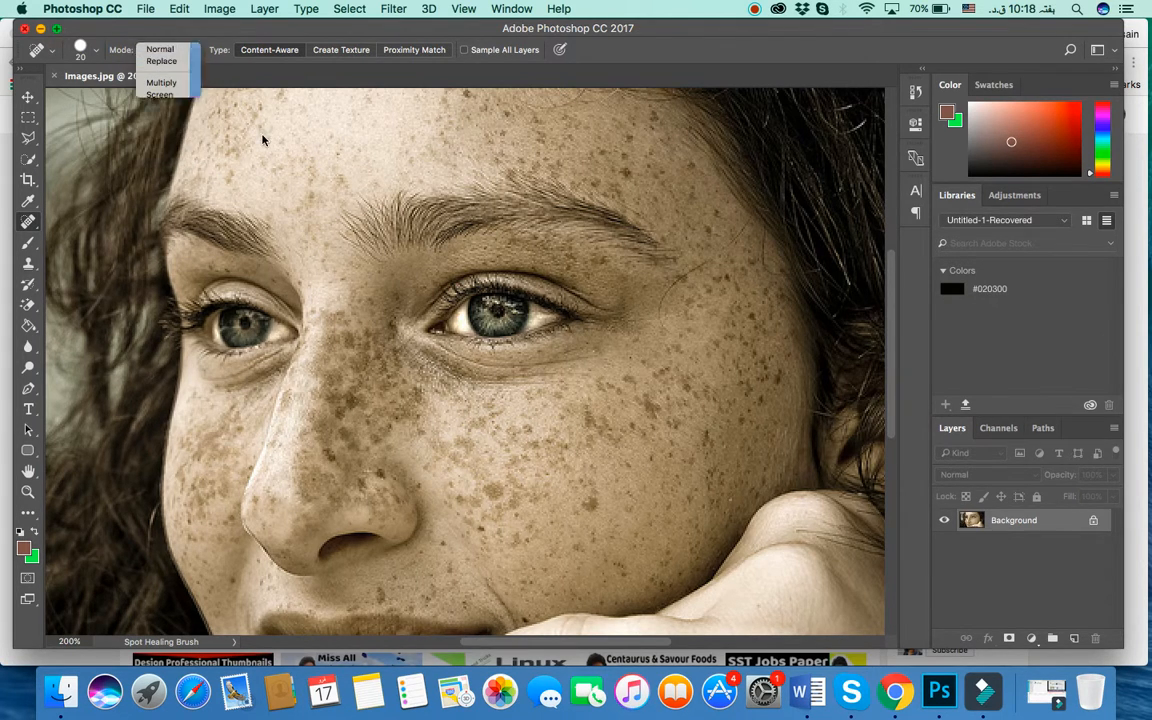
click(97, 52)
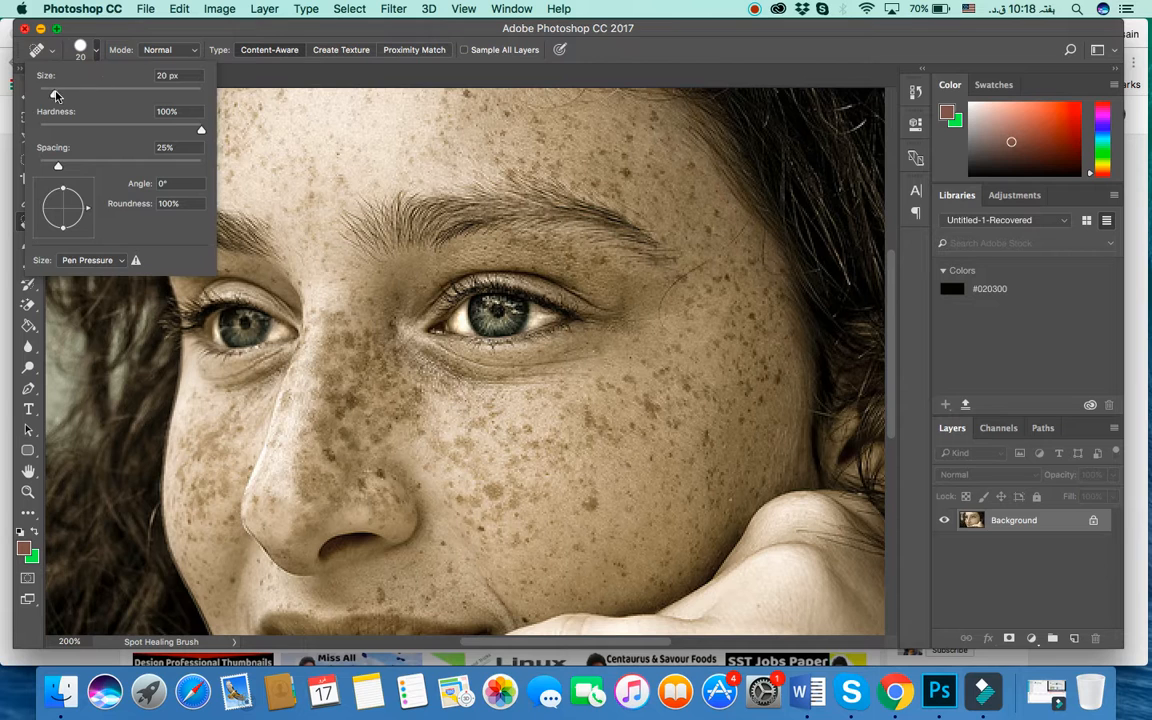
drag(52, 89, 166, 94)
drag(147, 95, 52, 93)
click(627, 466)
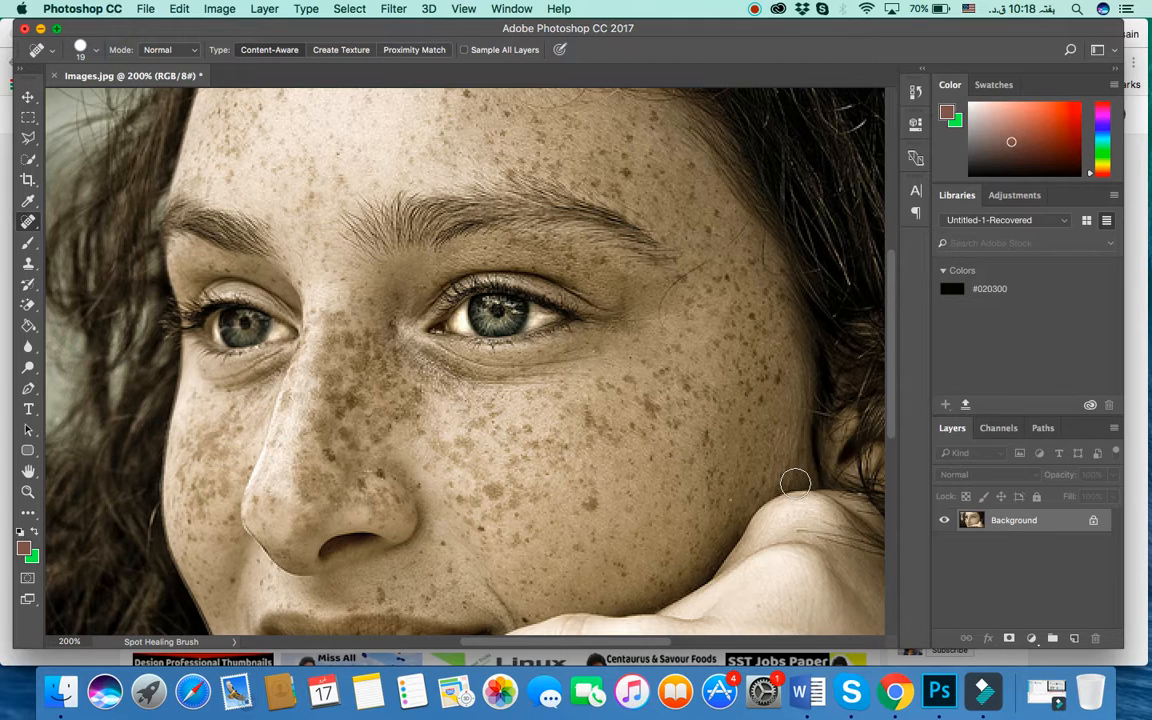
Duplicate the Background layer and heal the freckles on the cheek below the outer corner of the nearer eye
key(super+j)
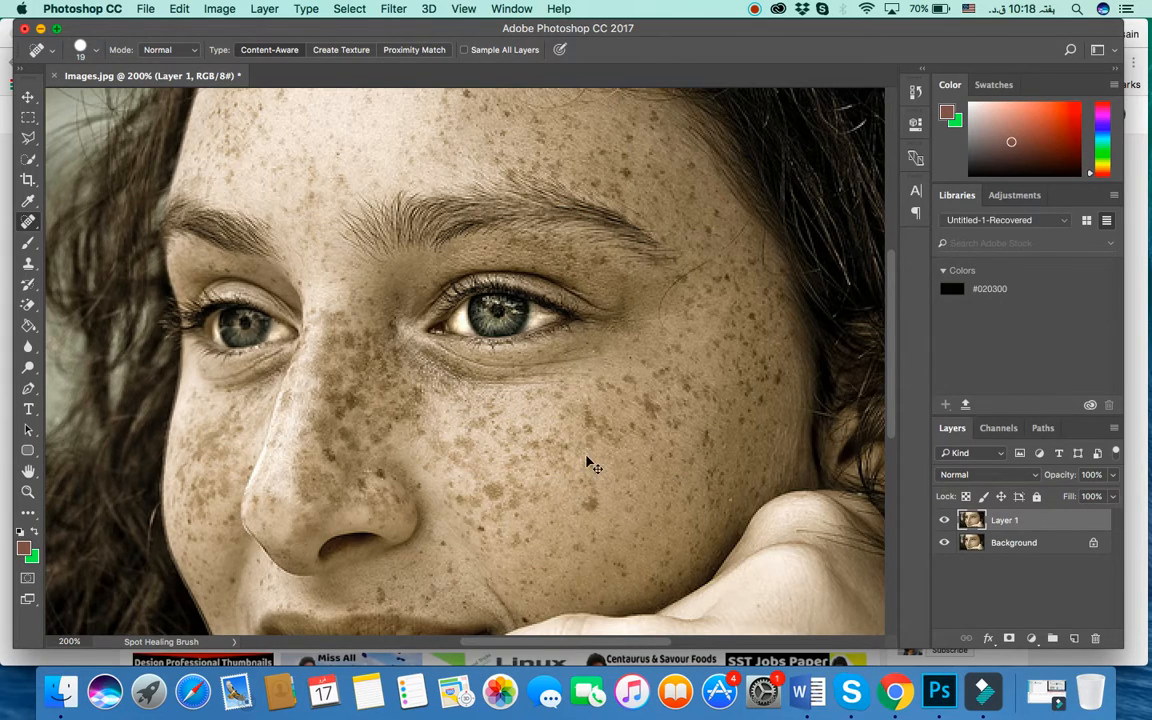
key(super+equal)
scroll(655, 531, down, 3)
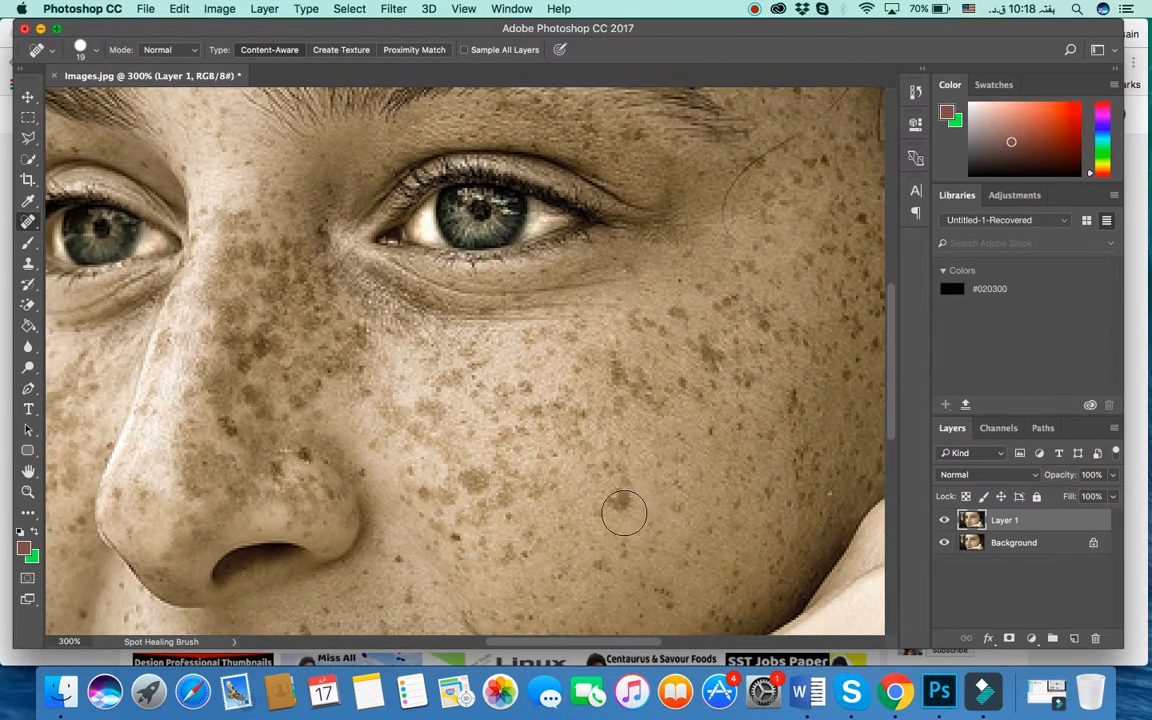
drag(607, 490, 605, 446)
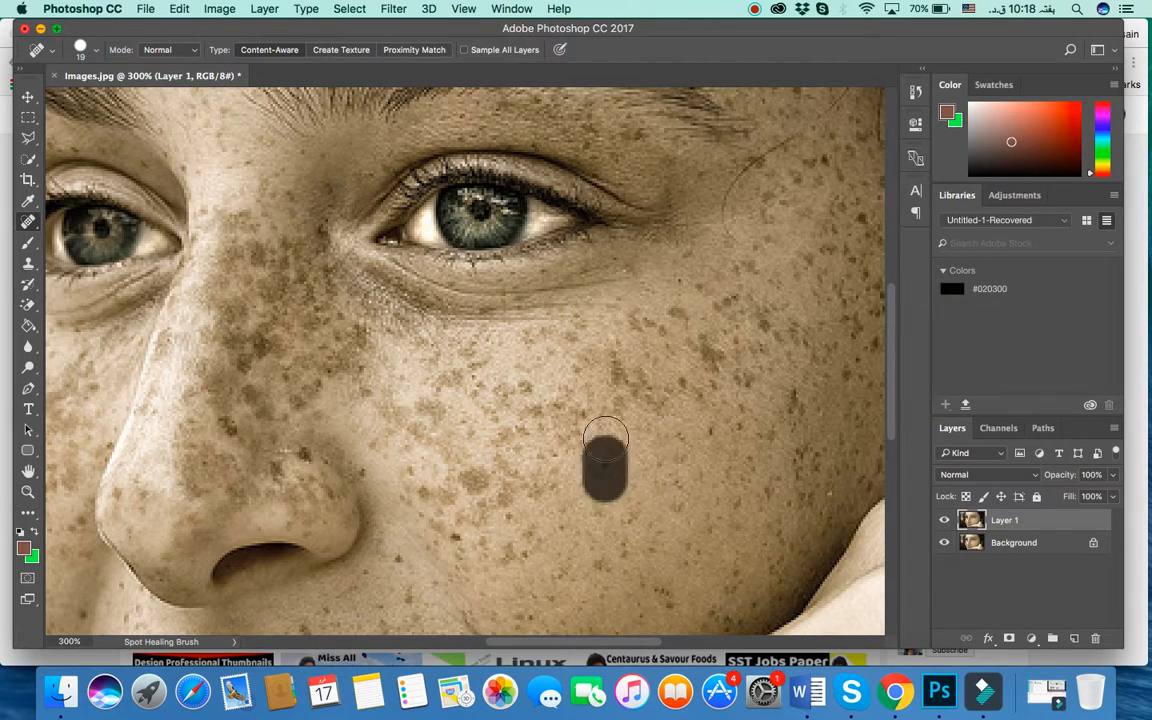
click(600, 437)
drag(612, 386, 731, 329)
click(720, 355)
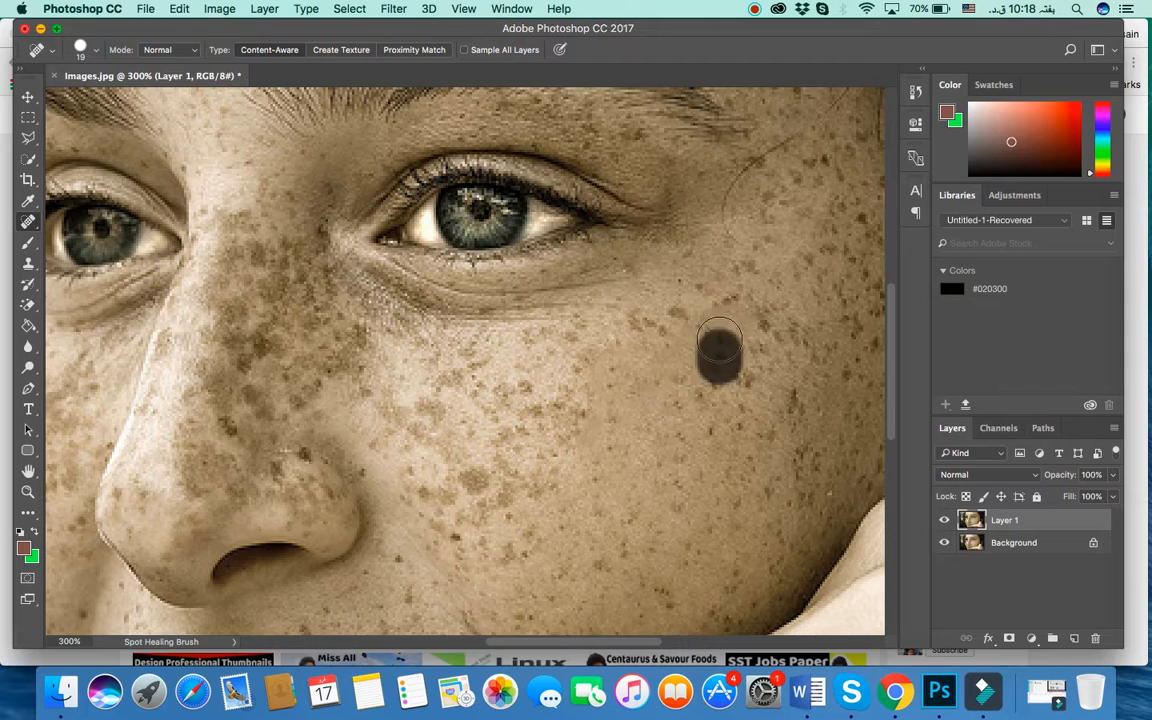
mouse_move(665, 398)
mouse_down()
mouse_move(718, 362)
mouse_move(640, 325)
mouse_move(576, 403)
mouse_up()
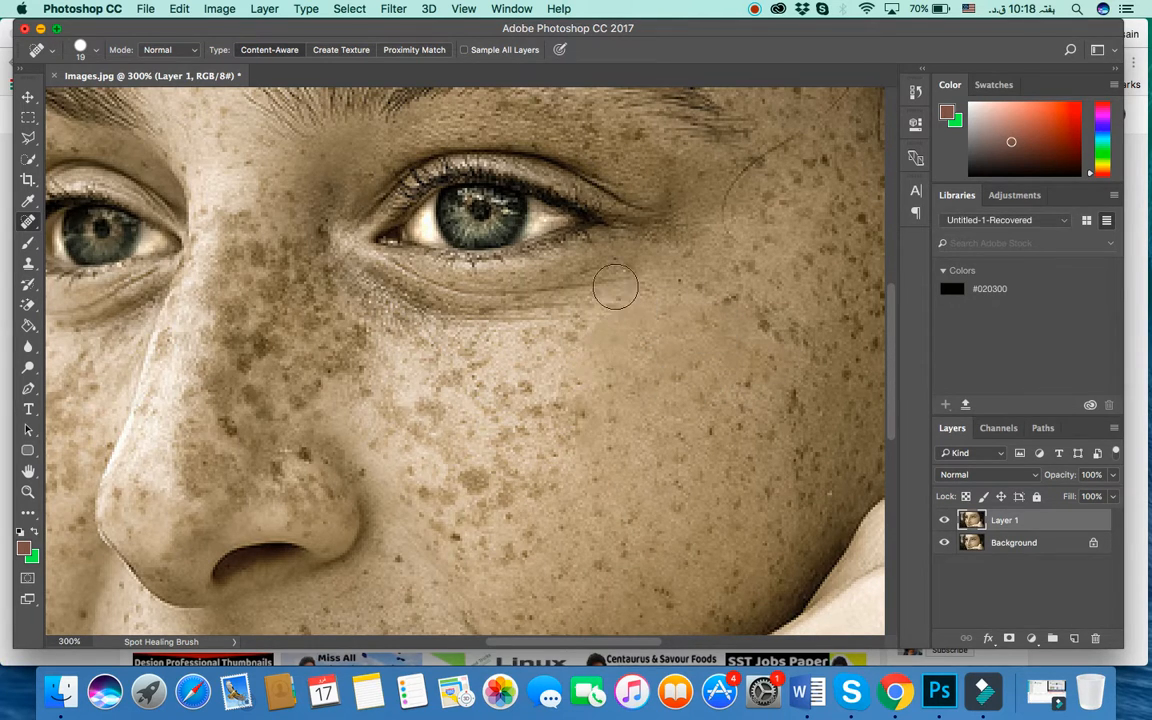
Heal the wrinkles and freckles under the nearer eye, from its outer corner to the side of the nose
drag(611, 285, 551, 352)
mouse_move(630, 262)
mouse_down()
mouse_move(509, 331)
mouse_move(577, 289)
mouse_move(425, 312)
mouse_up()
click(577, 288)
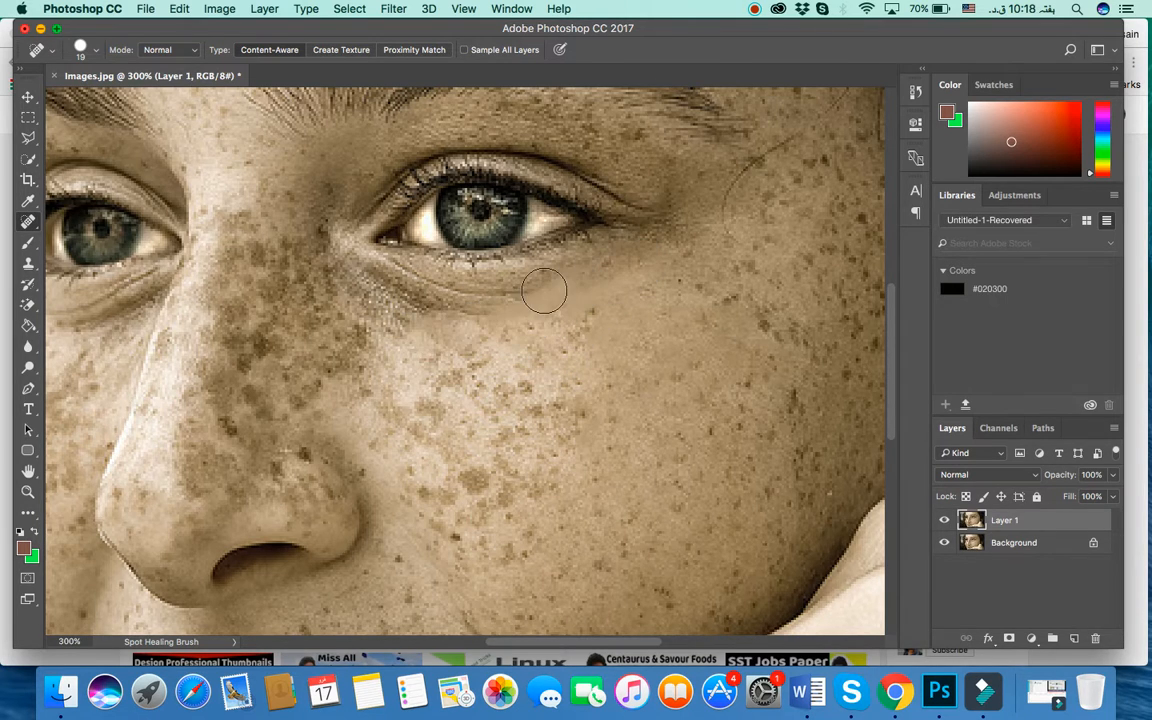
mouse_move(545, 288)
mouse_down()
mouse_move(369, 300)
mouse_move(313, 344)
mouse_up()
drag(380, 311, 310, 275)
drag(415, 295, 343, 287)
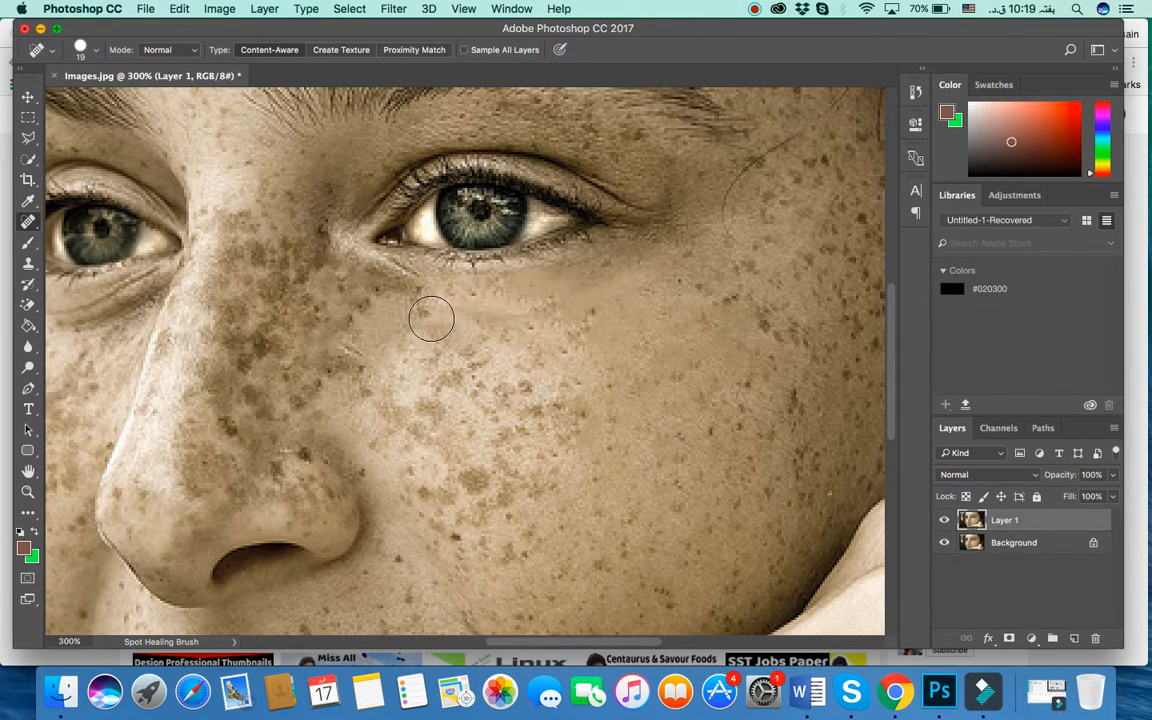
Heal the freckle cluster on the middle of the cheek, between the under-eye area and the nostril
drag(429, 314, 395, 316)
drag(486, 368, 416, 413)
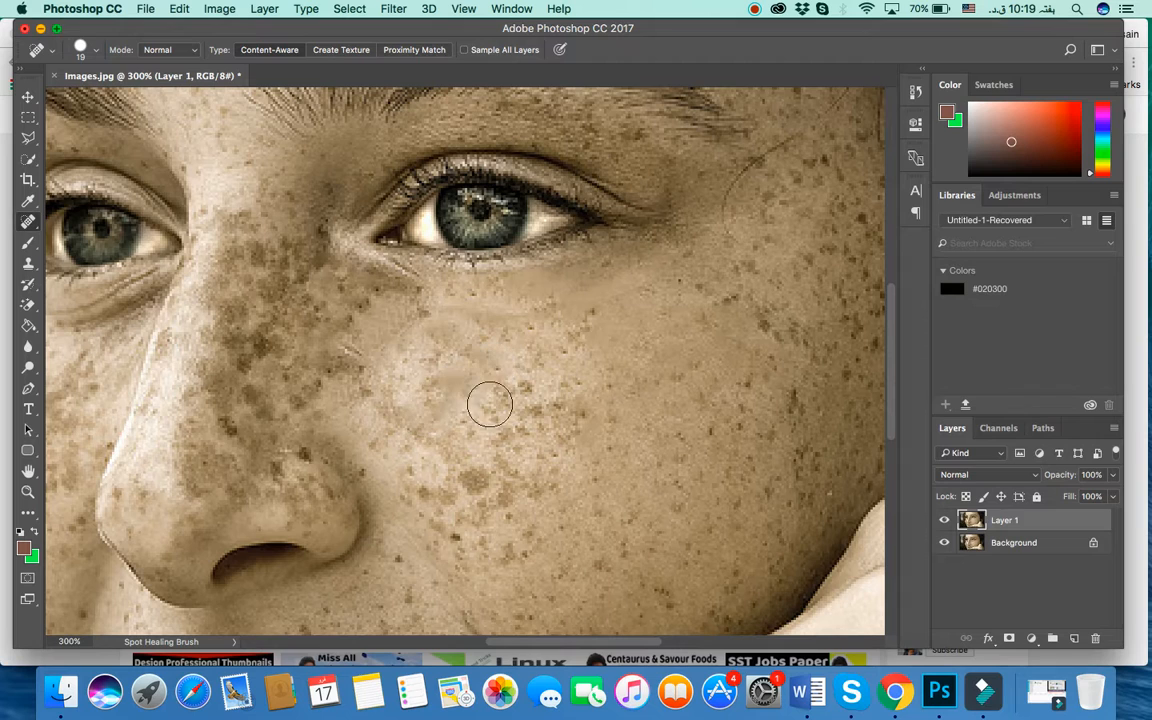
drag(527, 382, 527, 382)
drag(523, 457, 571, 400)
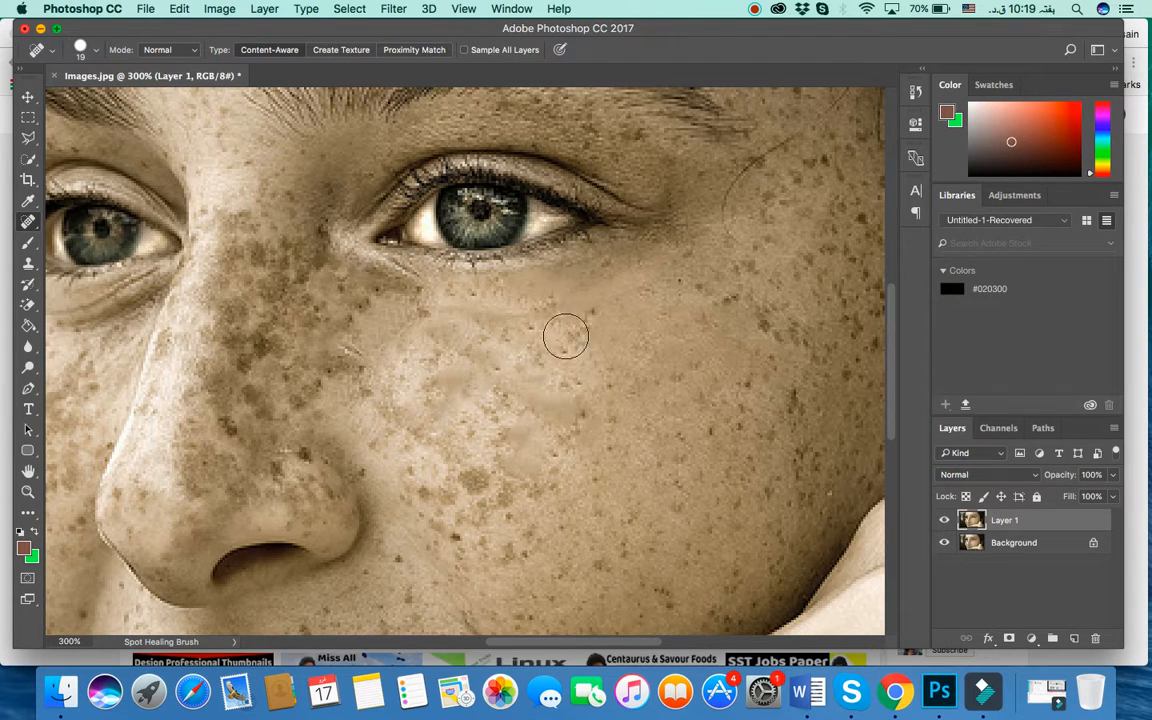
drag(556, 315, 600, 308)
click(524, 507)
drag(465, 481, 465, 481)
click(412, 478)
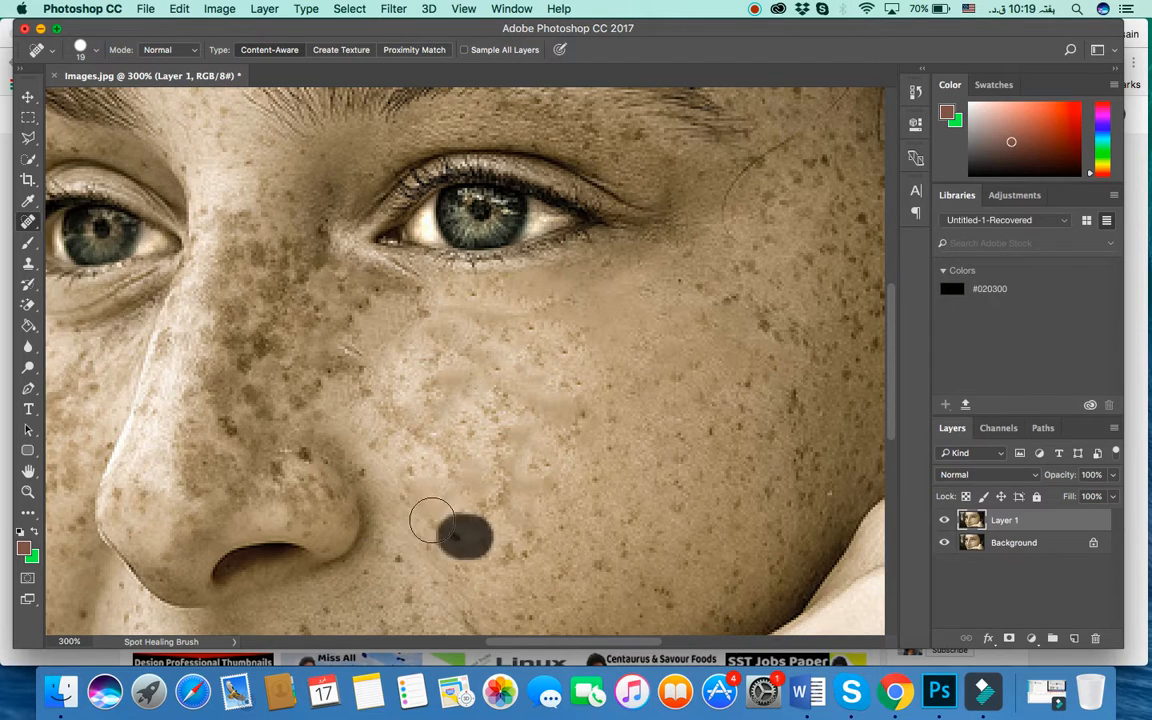
Heal the freckles along the near side of the nose, from above the nostril up to the inner eye corner
click(366, 430)
click(350, 440)
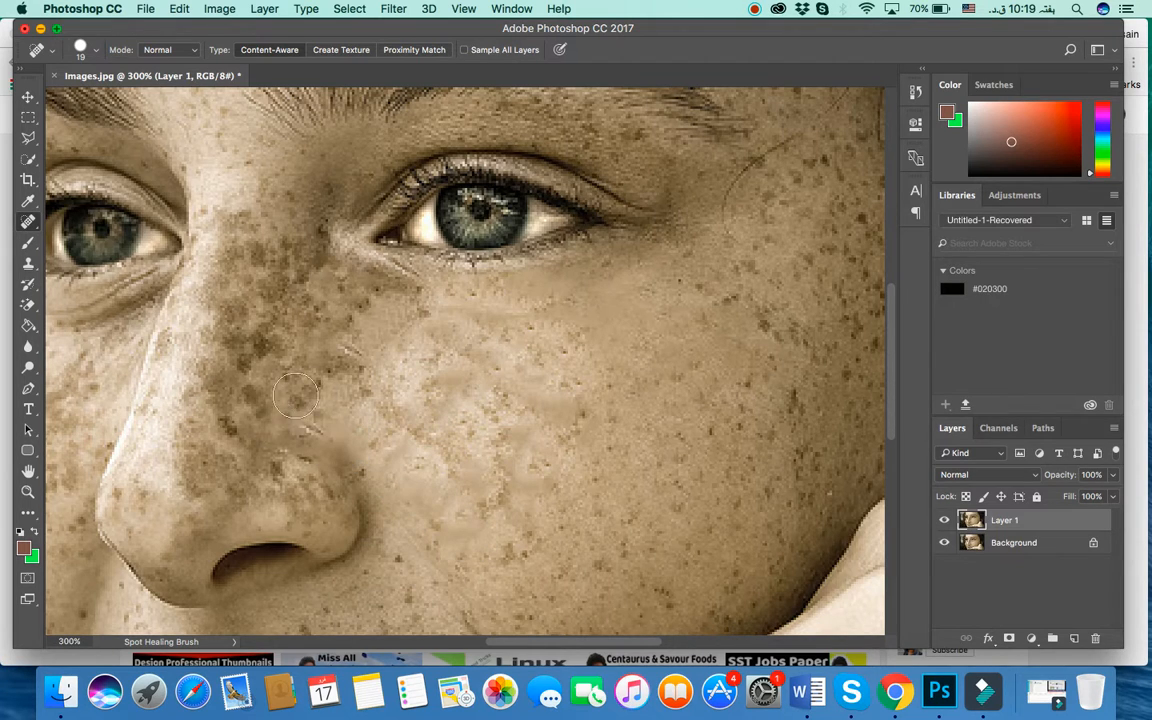
mouse_move(318, 392)
mouse_down()
mouse_move(351, 366)
mouse_move(300, 330)
mouse_up()
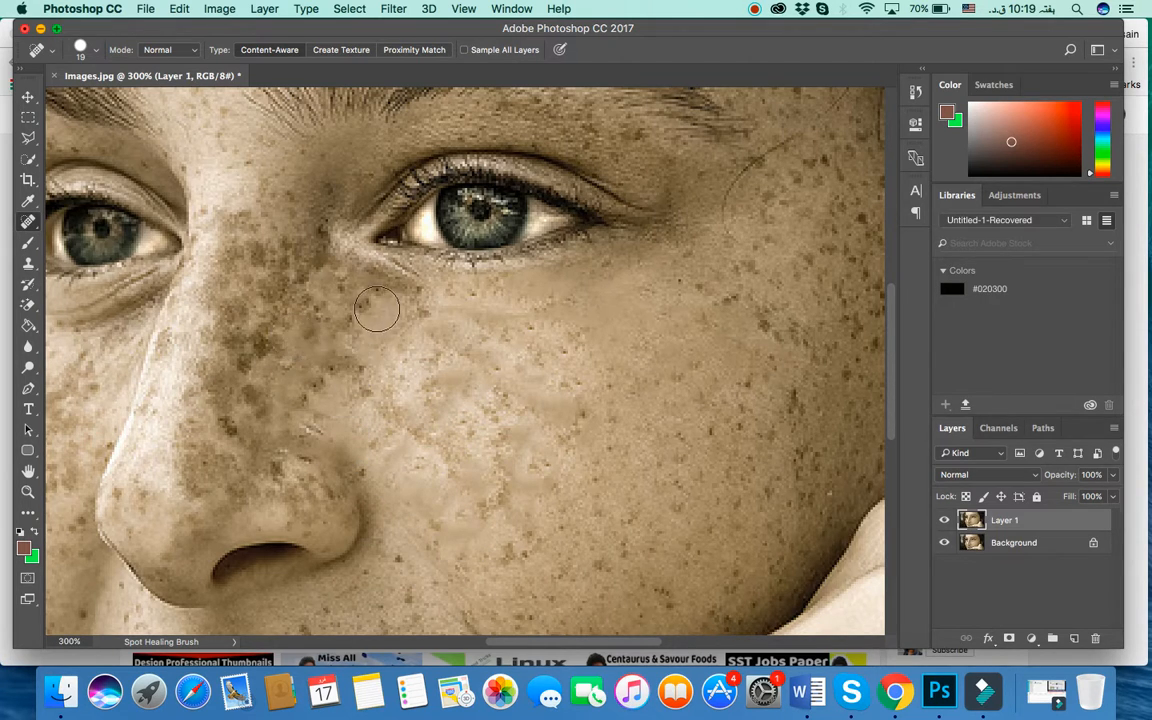
drag(370, 296, 290, 265)
mouse_move(366, 298)
mouse_down()
mouse_move(271, 267)
mouse_move(300, 252)
mouse_up()
drag(290, 162, 292, 258)
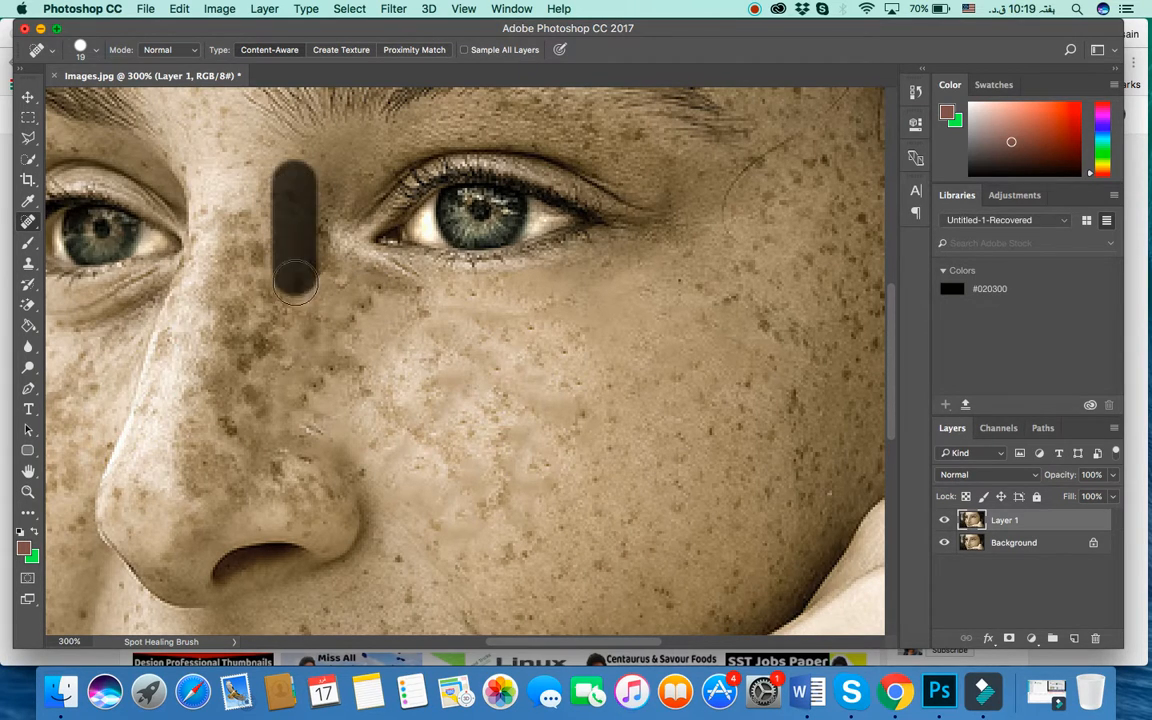
Heal the freckles down the bridge of the nose and along its far edge to the tip
drag(262, 195, 262, 278)
drag(216, 183, 213, 302)
click(222, 220)
drag(223, 259, 205, 482)
drag(199, 408, 199, 441)
mouse_move(185, 289)
mouse_down()
mouse_move(197, 317)
mouse_move(193, 386)
mouse_up()
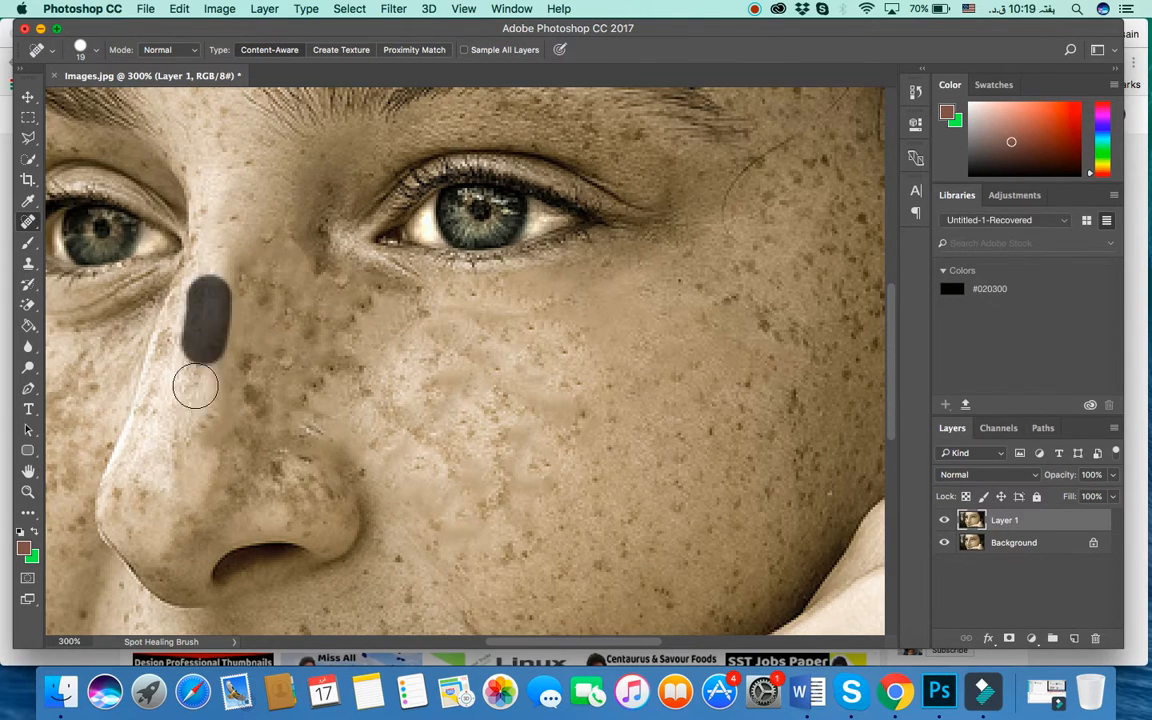
click(189, 306)
mouse_move(189, 305)
mouse_down()
mouse_move(140, 395)
mouse_move(160, 466)
mouse_move(120, 502)
mouse_up()
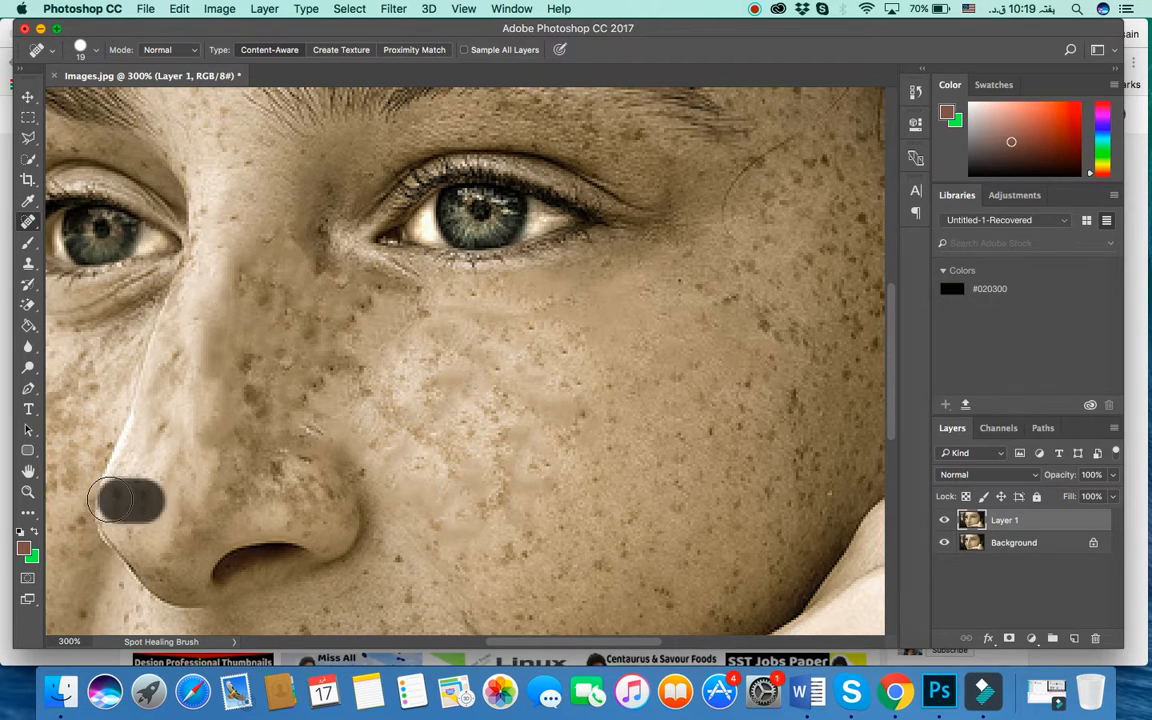
Heal the remaining spots above the nostril and along the near side of the nose
click(265, 494)
click(288, 480)
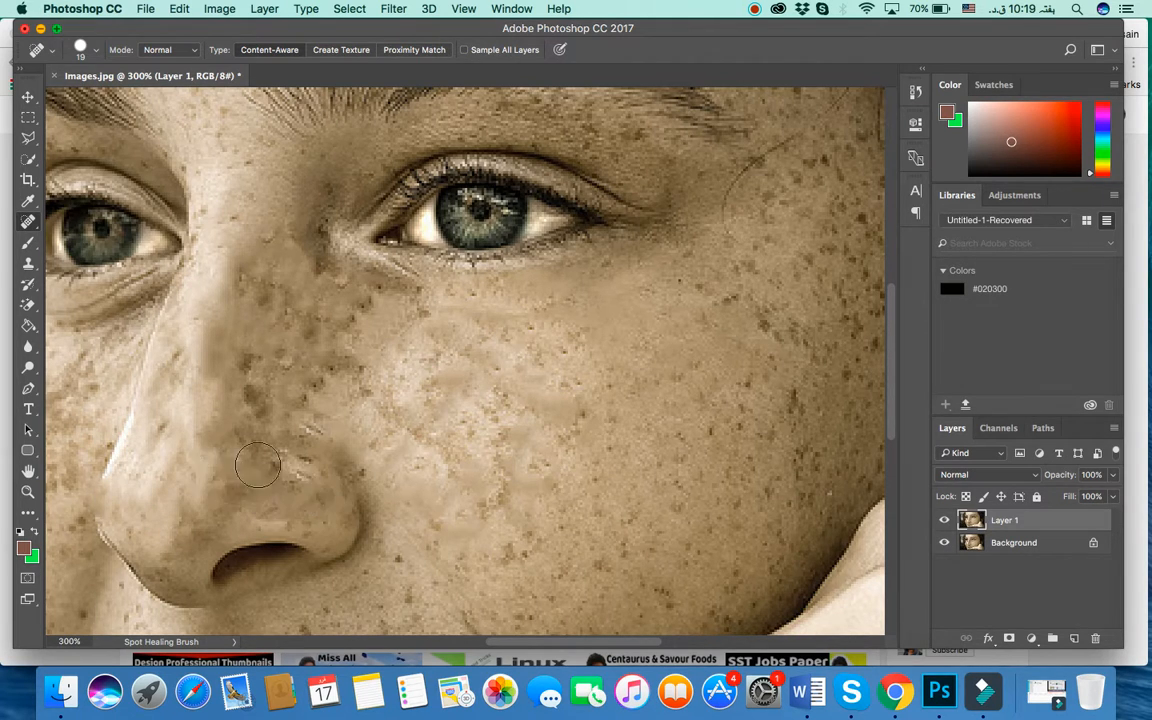
click(280, 460)
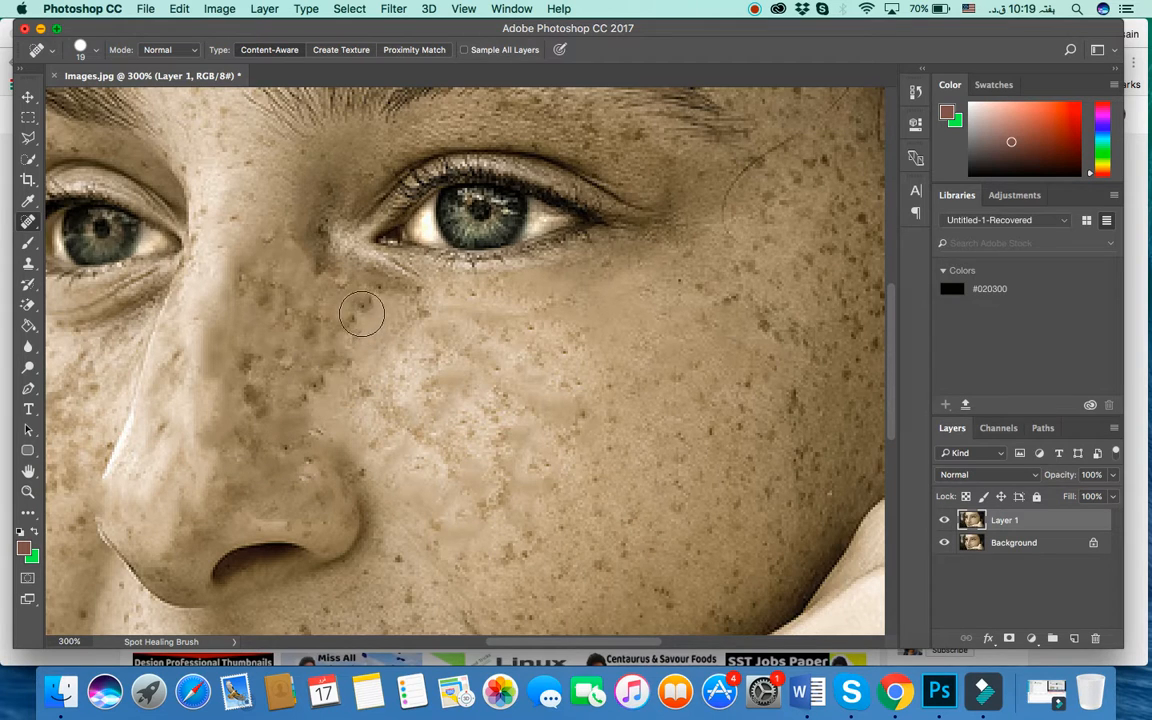
drag(322, 290, 258, 398)
drag(252, 278, 250, 370)
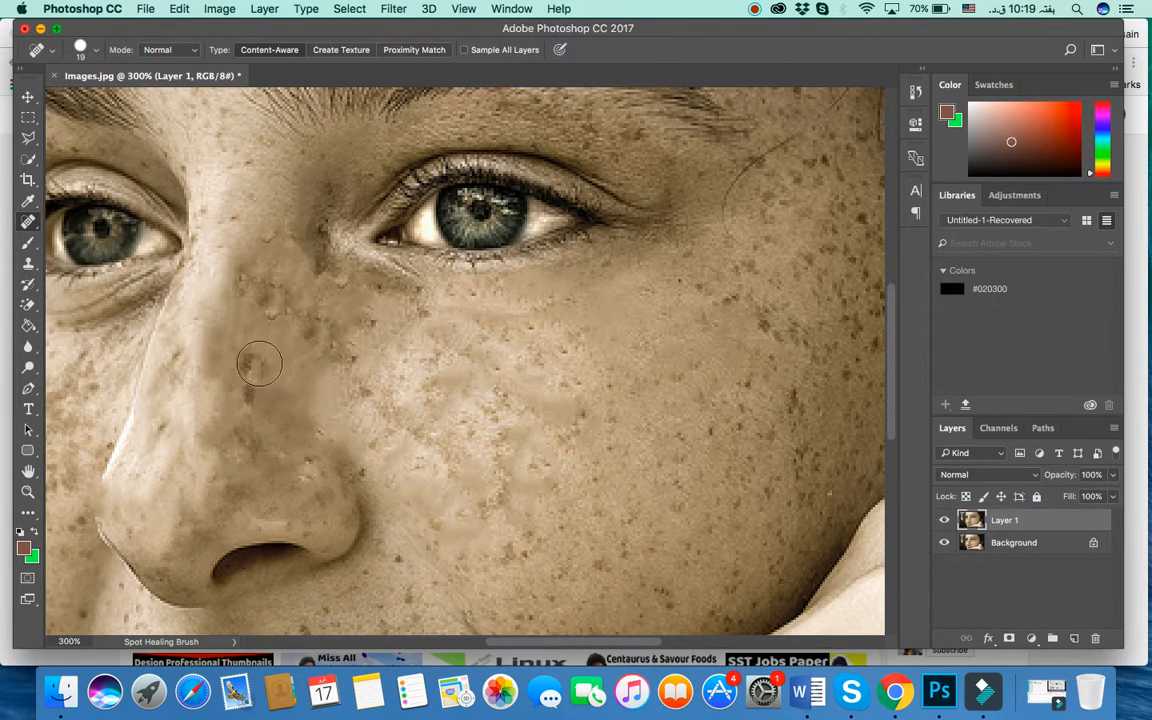
drag(233, 290, 233, 405)
Heal the freckles from the upper nose across the middle and lower cheek with the Spot Healing Brush
mouse_move(260, 257)
mouse_down()
mouse_move(270, 304)
mouse_move(424, 411)
mouse_move(570, 378)
mouse_up()
mouse_move(443, 475)
mouse_down()
mouse_move(440, 500)
mouse_move(519, 548)
mouse_move(685, 285)
mouse_move(680, 505)
mouse_move(690, 500)
mouse_up()
click(818, 437)
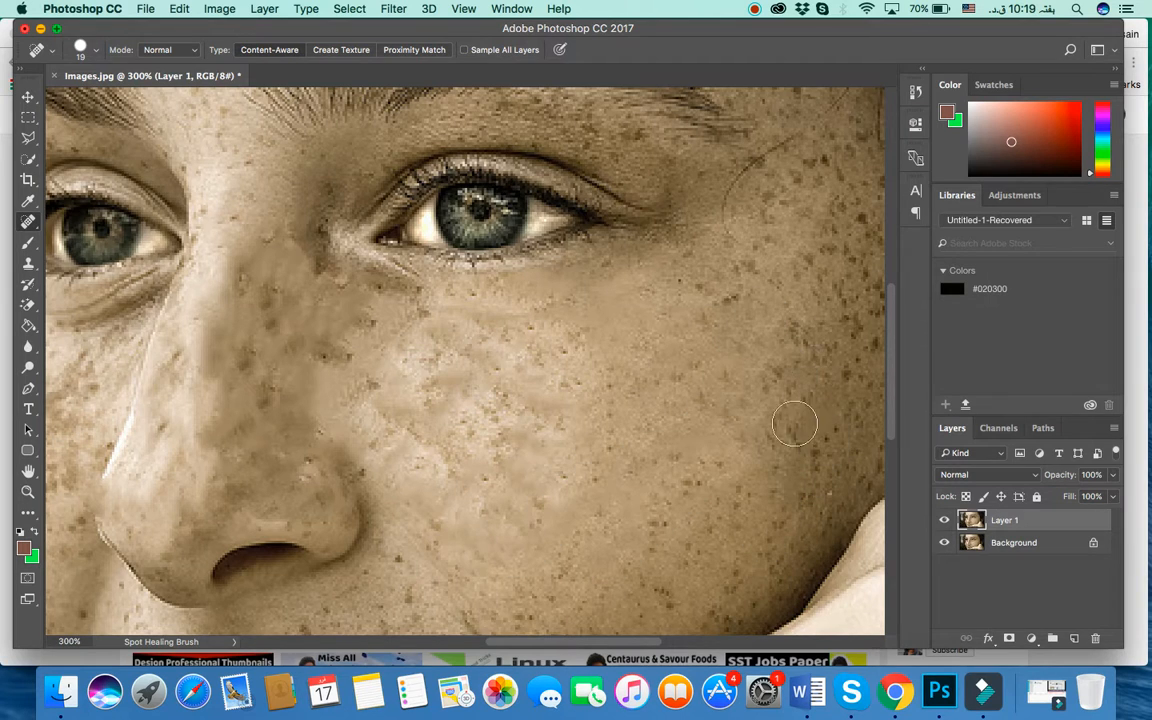
Heal the freckles on the outer cheek and up to the area beside the outer eye corner
drag(794, 440, 800, 276)
drag(773, 264, 728, 330)
drag(684, 296, 670, 320)
drag(748, 230, 672, 275)
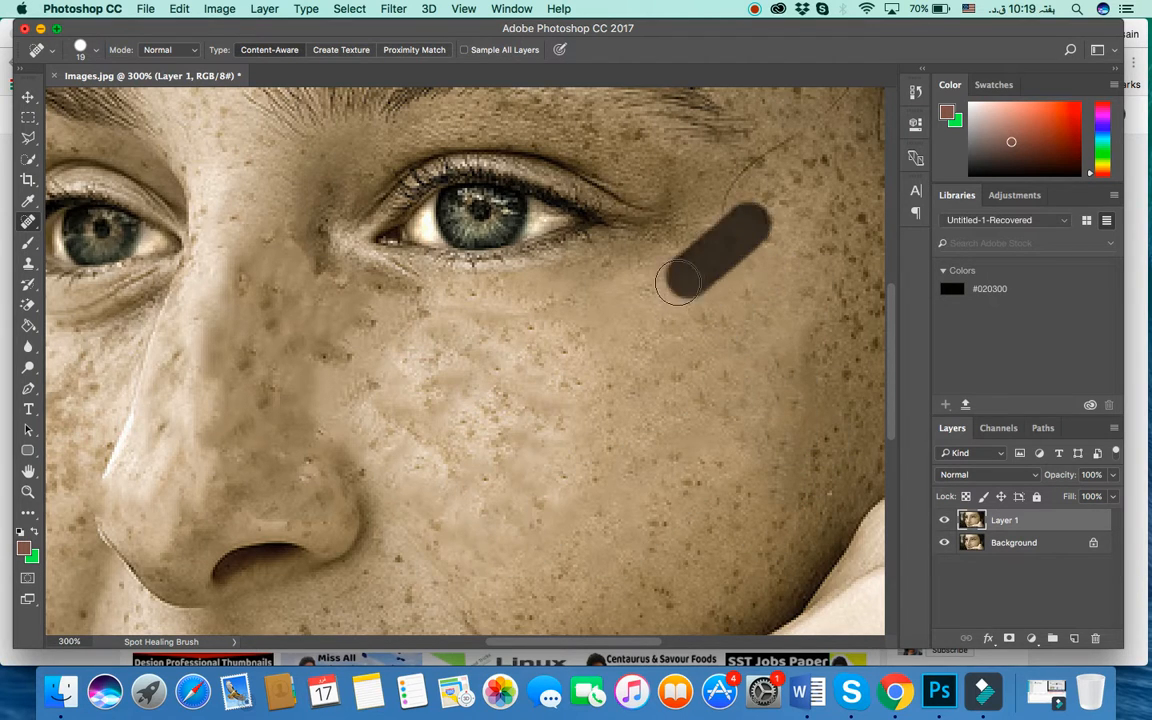
drag(736, 190, 688, 262)
click(832, 302)
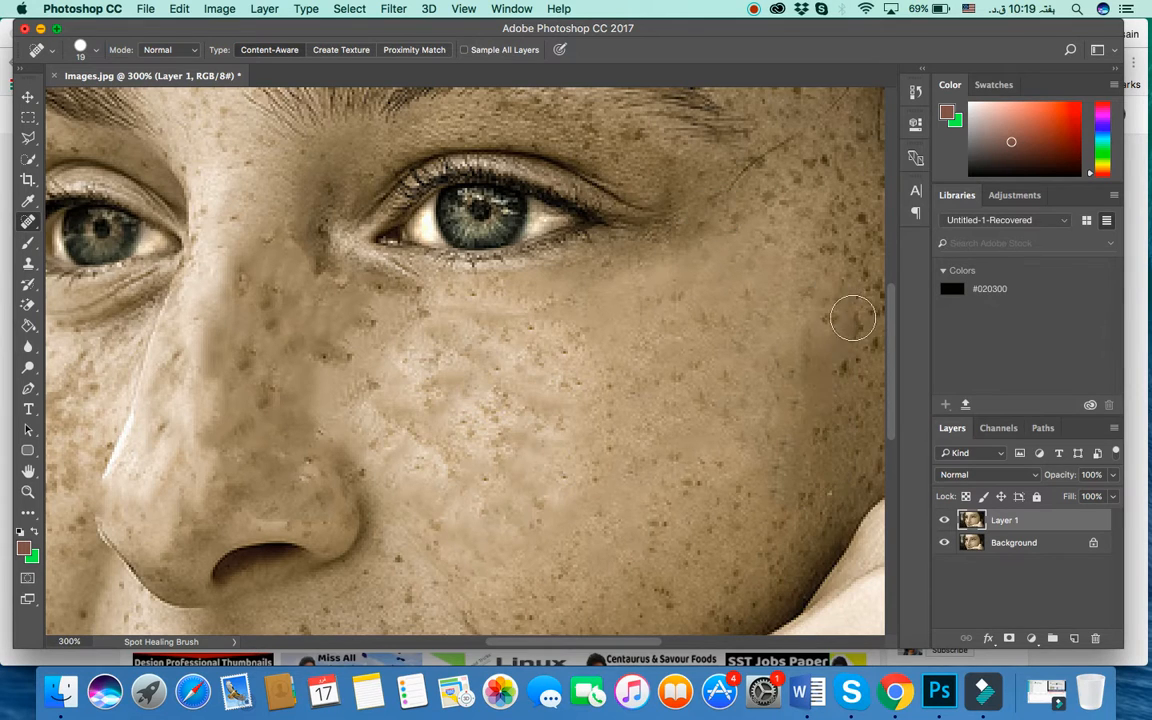
Heal the dark freckles along the outer edge of the cheek, beside the ear and above the hand
mouse_move(850, 290)
mouse_down()
mouse_move(848, 440)
mouse_move(675, 685)
mouse_up()
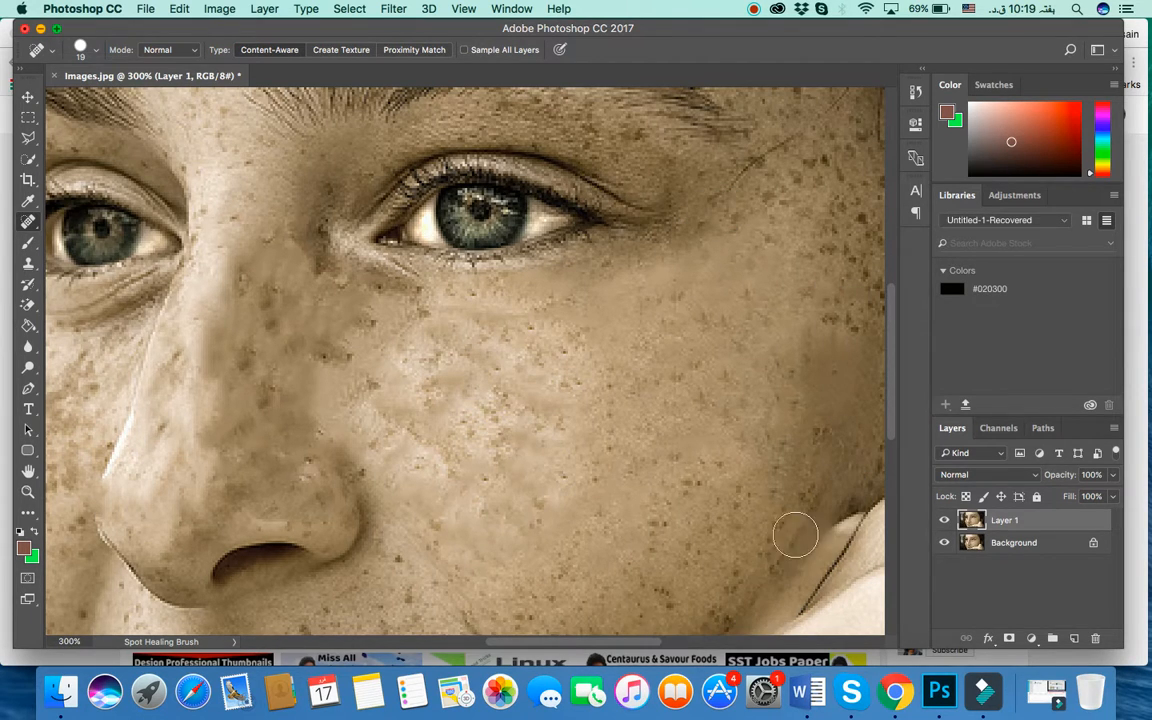
click(812, 458)
click(818, 437)
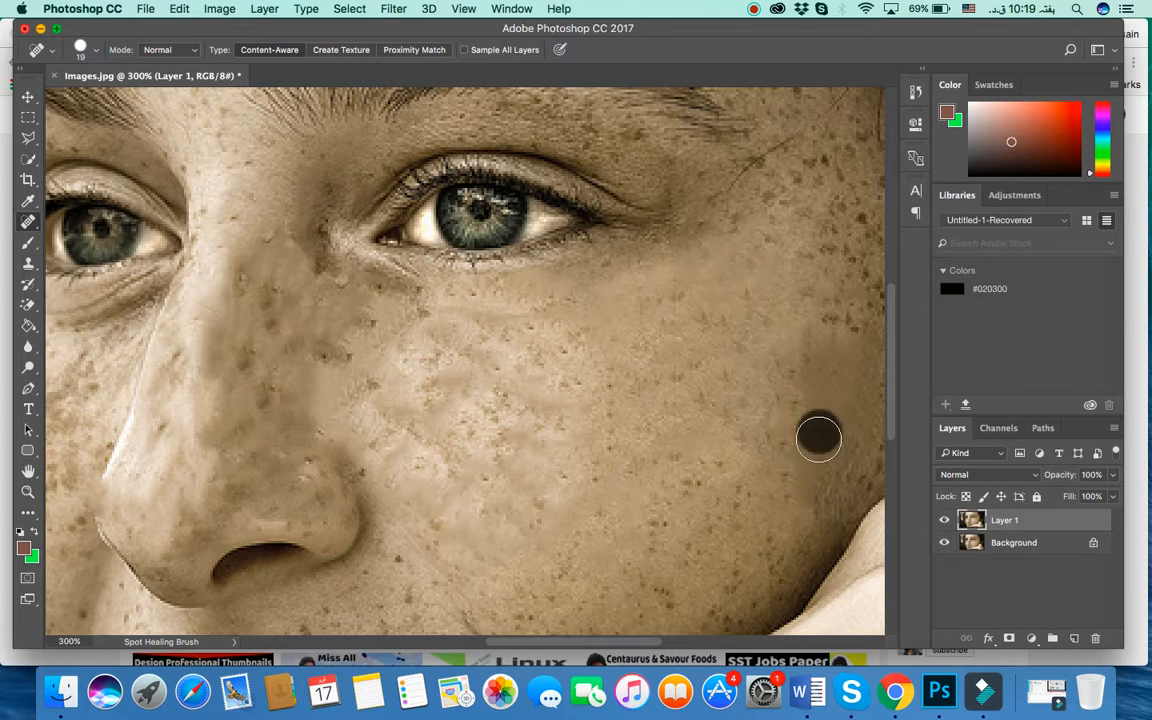
Heal the freckles across the lower cheek above the hand
click(766, 532)
drag(690, 531, 574, 583)
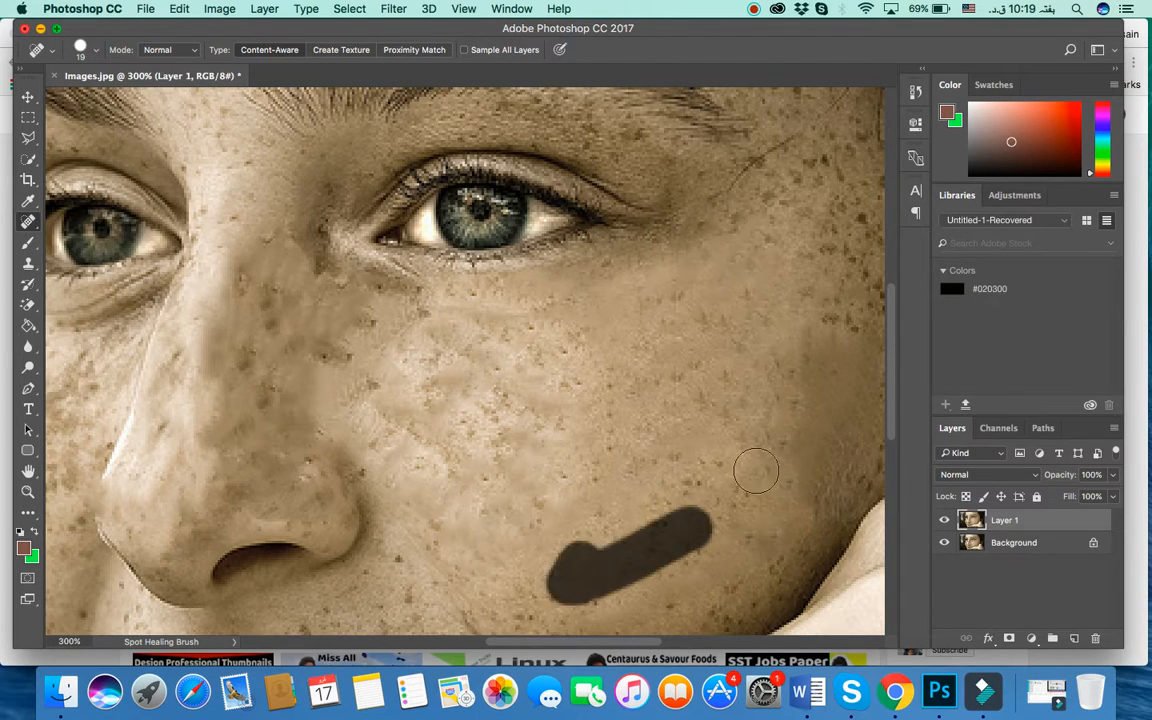
mouse_move(730, 501)
mouse_down()
mouse_move(611, 552)
mouse_move(640, 536)
mouse_up()
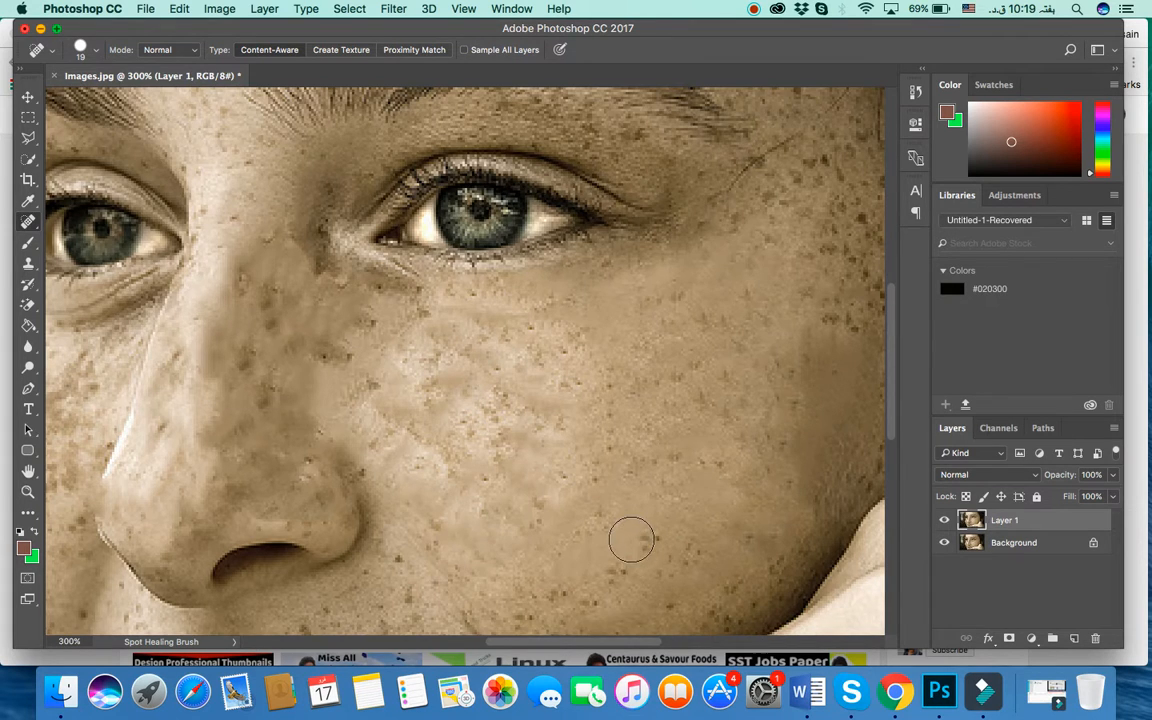
Heal the remaining freckles on the lower cheek between the mouth corner, the hand and the middle of the cheek
scroll(632, 537, down, 5)
drag(645, 316, 552, 388)
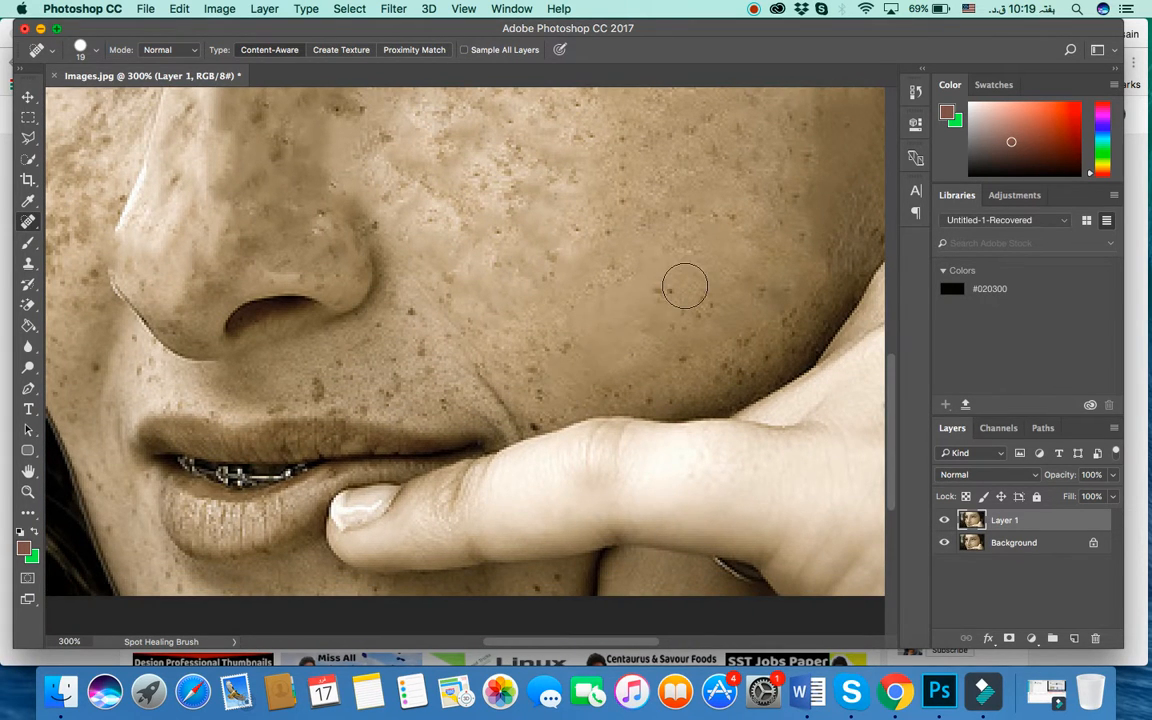
mouse_move(686, 284)
mouse_down()
mouse_move(560, 353)
mouse_move(729, 262)
mouse_up()
drag(632, 224, 552, 348)
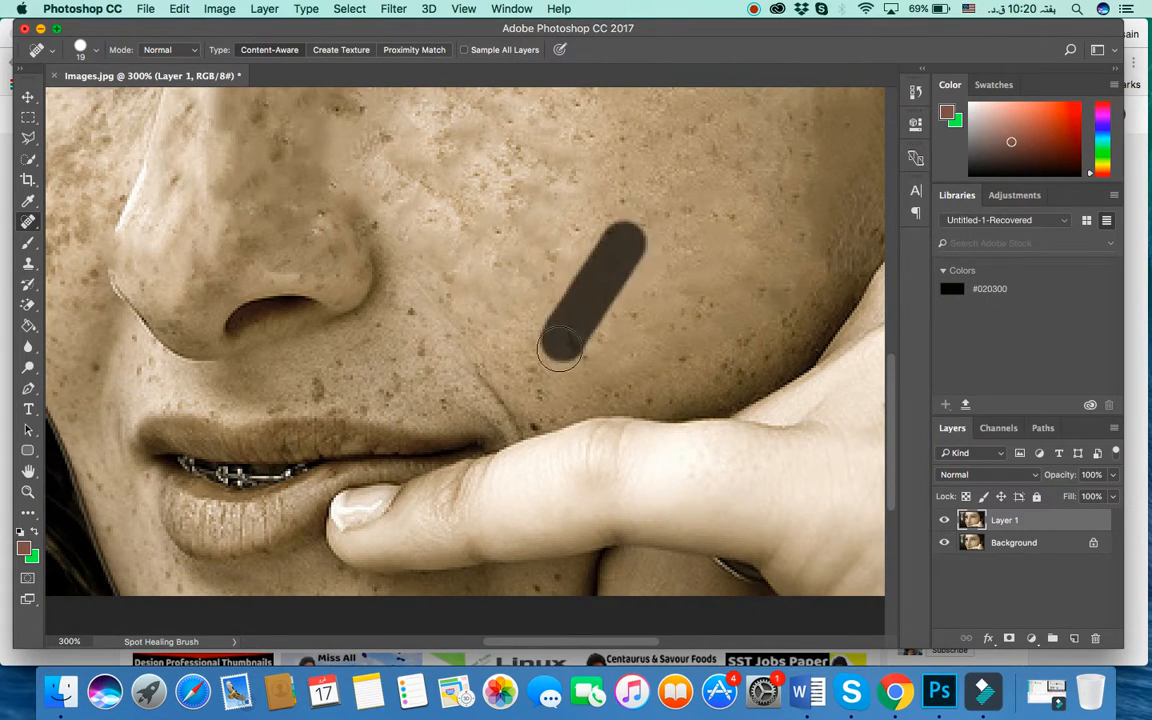
mouse_move(591, 229)
mouse_down()
mouse_move(591, 193)
mouse_move(512, 180)
mouse_move(530, 170)
mouse_up()
Heal the spots between the upper lip and the nose, from the mouth corner to below the nostril
drag(548, 376, 260, 388)
mouse_move(395, 352)
mouse_down()
mouse_move(434, 335)
mouse_move(424, 316)
mouse_move(285, 350)
mouse_up()
drag(388, 310, 388, 310)
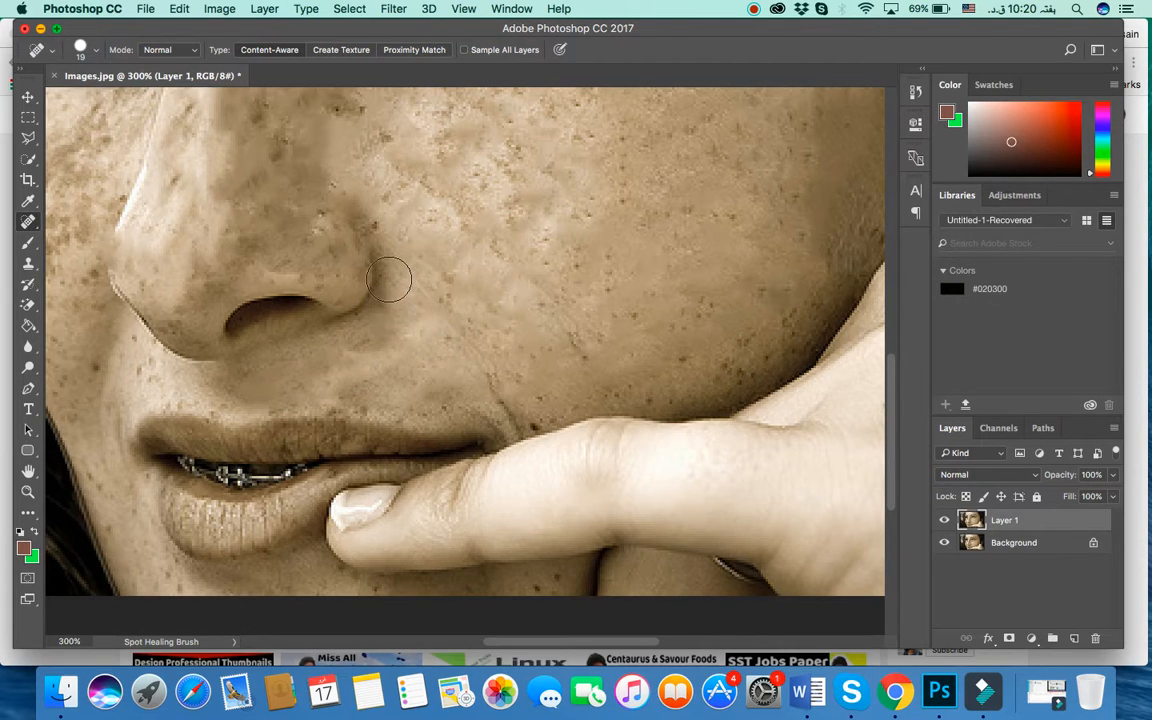
Heal the spots above the nostril and across the lower part of the nose
click(340, 194)
mouse_move(290, 207)
mouse_down()
mouse_move(240, 226)
mouse_move(190, 312)
mouse_move(220, 200)
mouse_move(188, 165)
mouse_up()
click(265, 198)
Heal the freckles on the far cheek, from beside the nose down towards the chin
scroll(245, 210, left, 5)
scroll(245, 210, up, 2)
drag(250, 249, 239, 345)
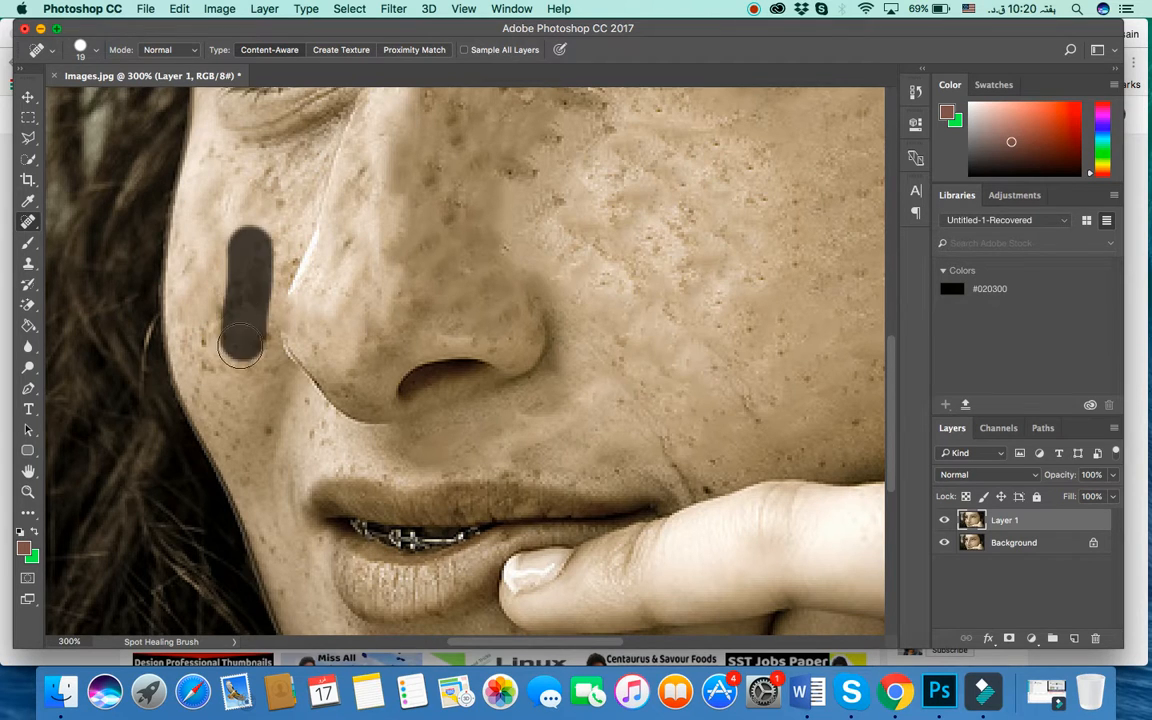
drag(230, 290, 230, 396)
mouse_move(213, 344)
mouse_down()
mouse_move(215, 420)
mouse_move(283, 560)
mouse_up()
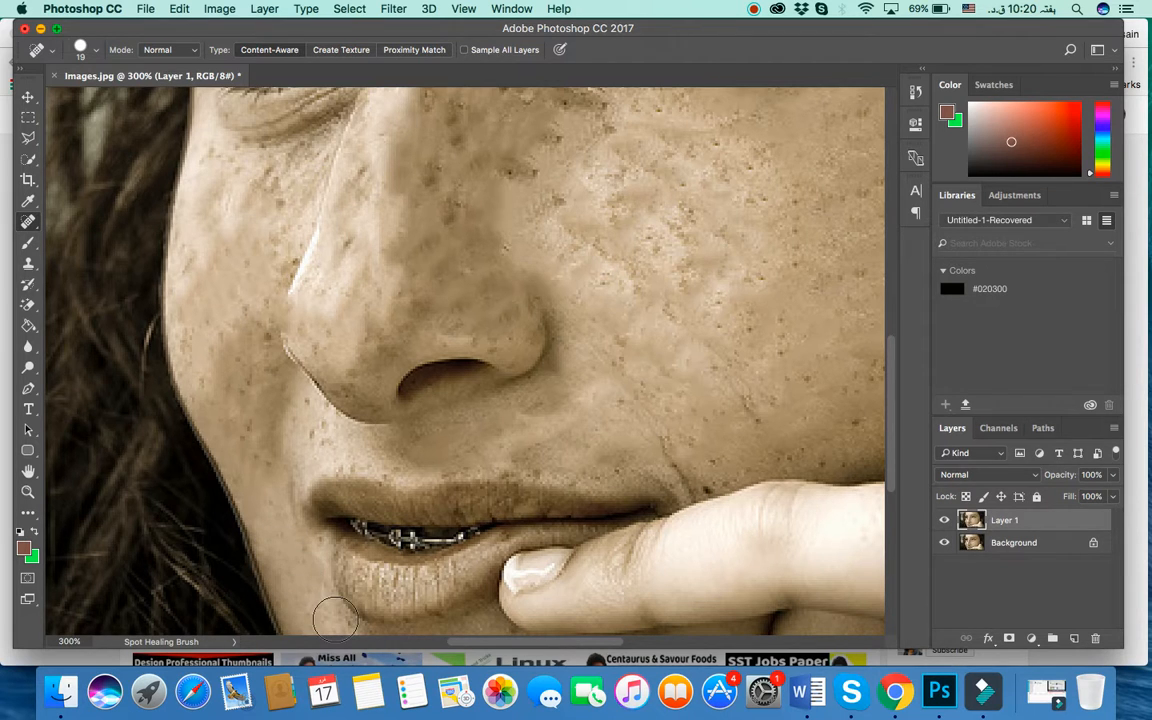
Enlarge the healing brush to 35 px and heal the remaining spots on the near cheek, nose and far cheek
key(super+minus)
key(super+minus)
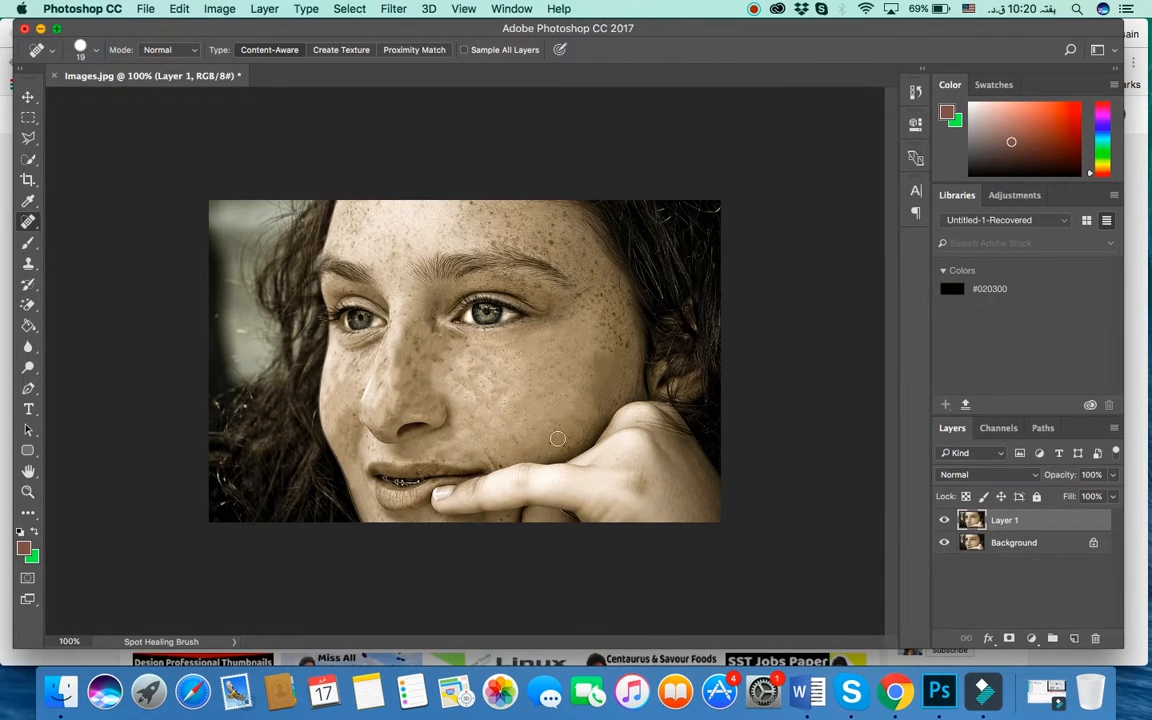
mouse_move(484, 367)
mouse_down()
mouse_move(474, 401)
mouse_move(454, 361)
mouse_move(480, 386)
mouse_up()
drag(398, 340, 398, 392)
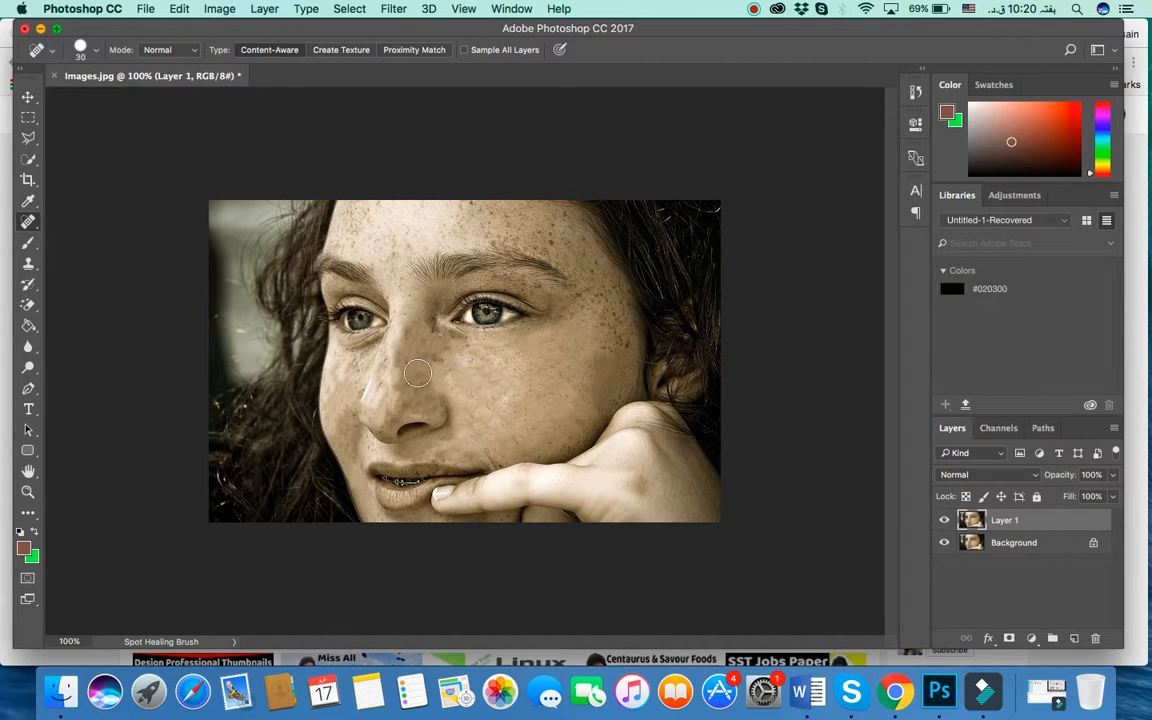
click(434, 369)
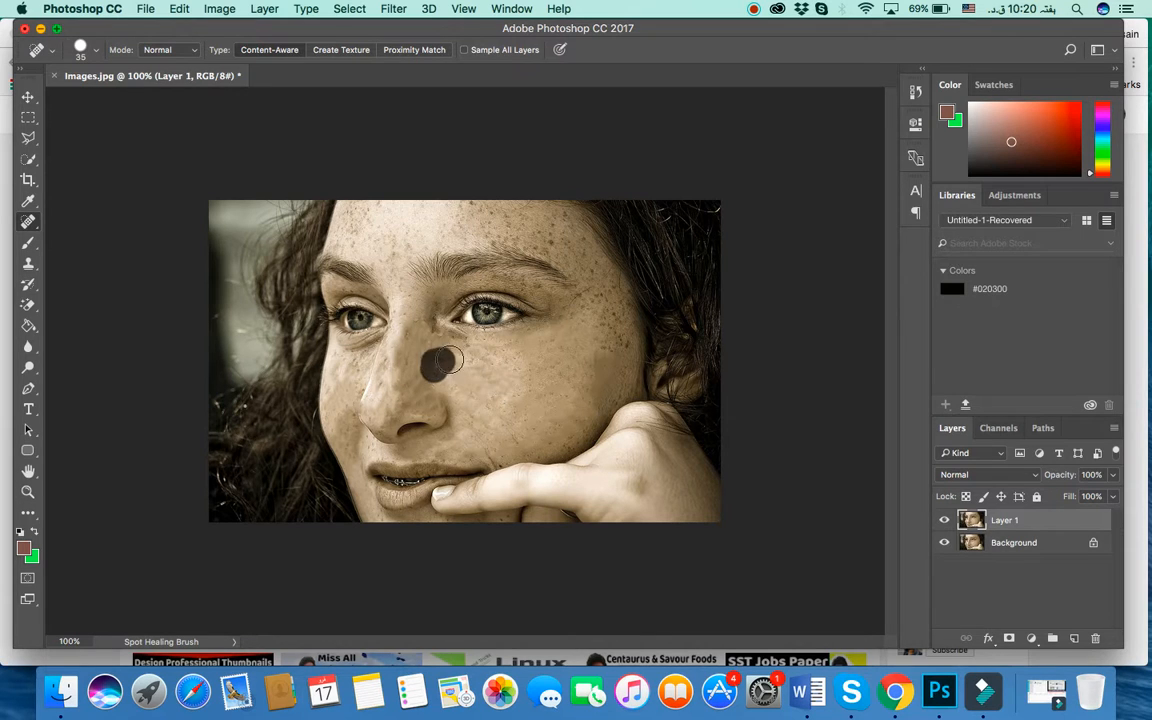
drag(386, 342, 374, 382)
click(374, 383)
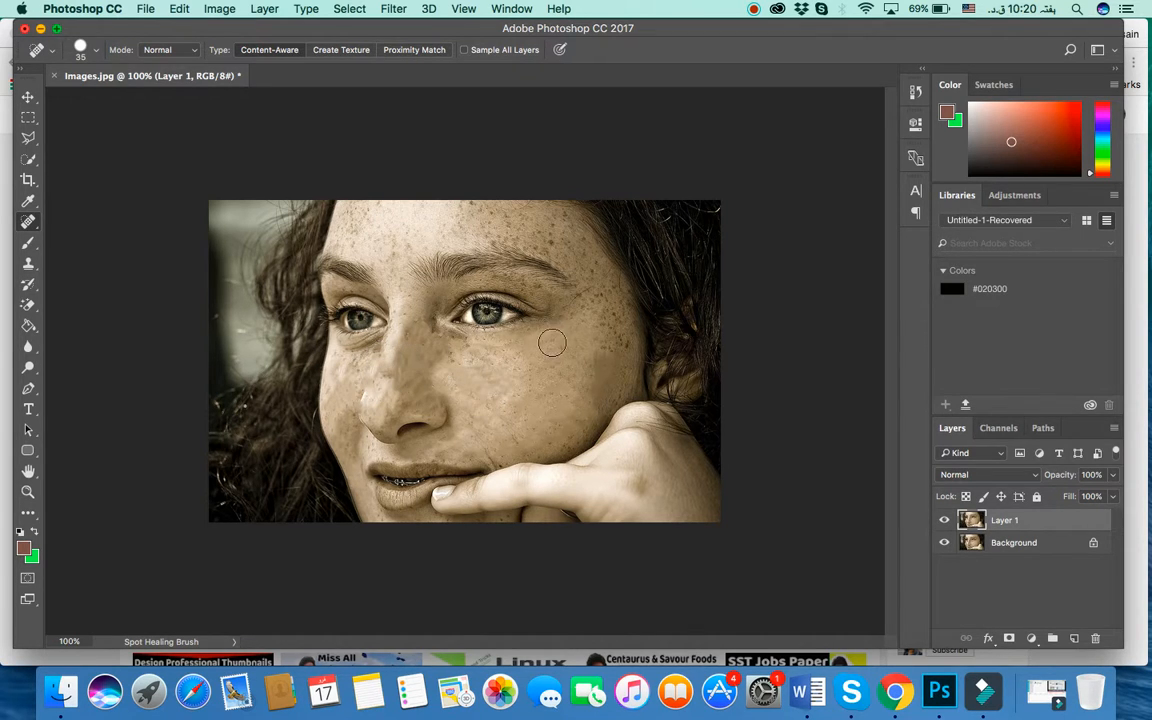
Heal the freckles on the temple and on the forehead above the near eyebrow
mouse_move(623, 325)
mouse_down()
mouse_move(602, 289)
mouse_move(609, 312)
mouse_move(585, 261)
mouse_move(538, 227)
mouse_up()
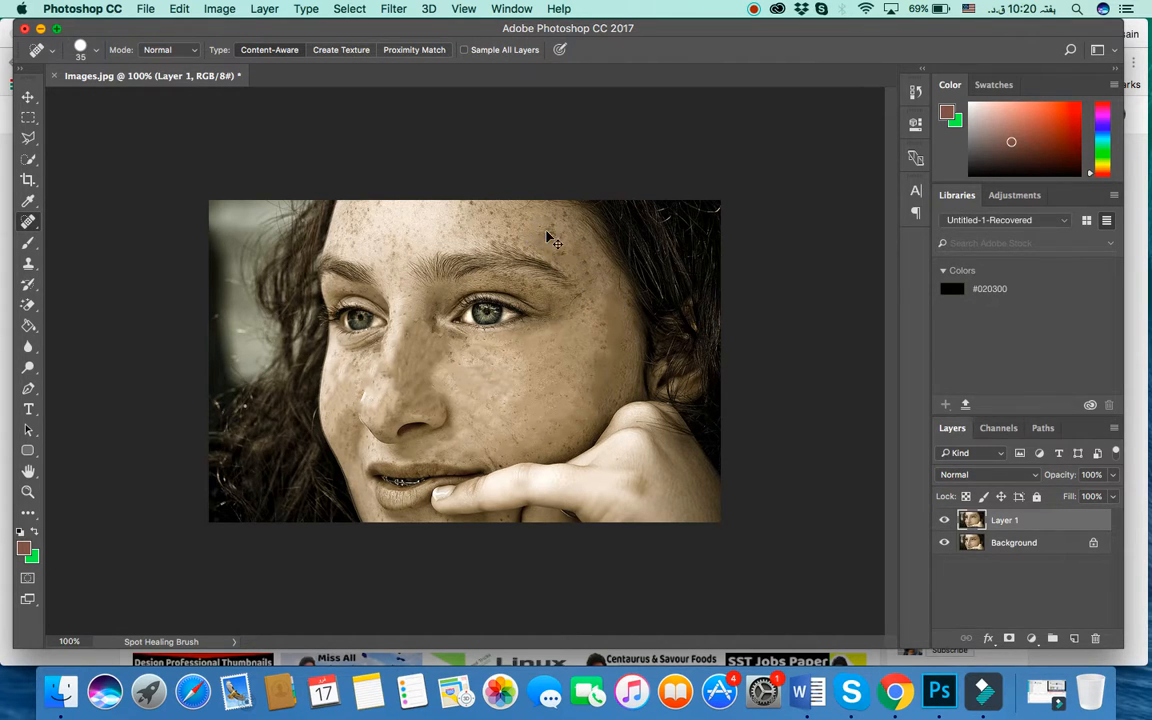
scroll(547, 237, up, 4)
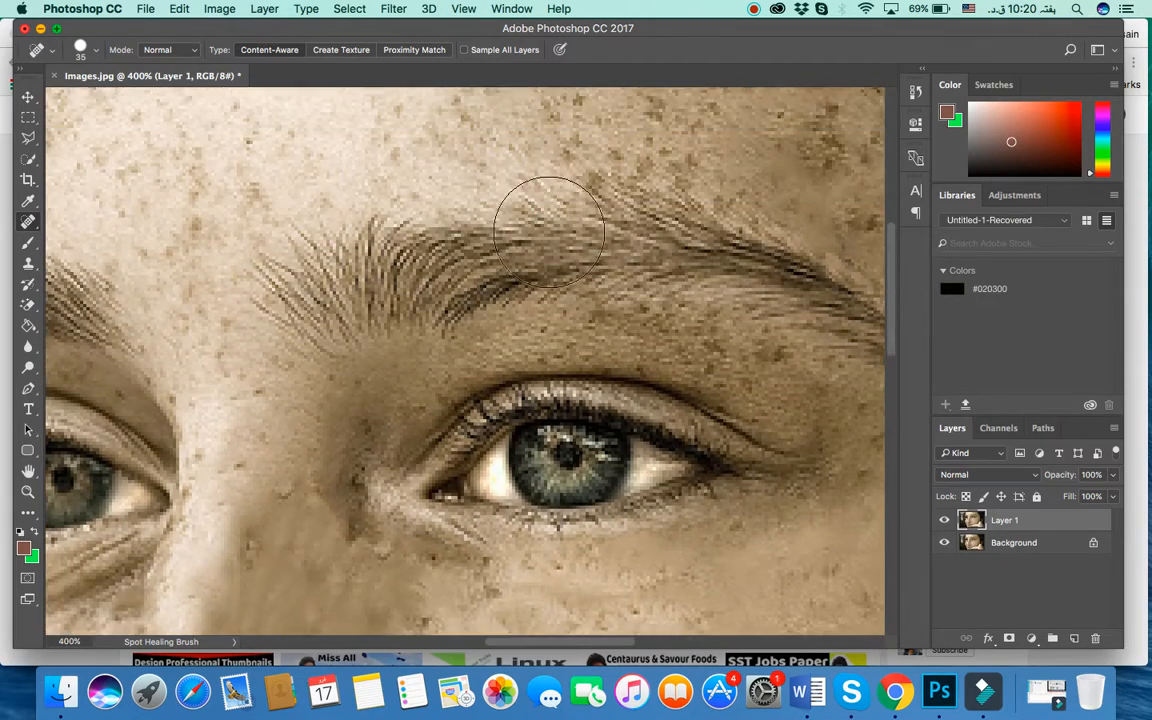
scroll(549, 232, up, 3)
mouse_move(684, 226)
mouse_down()
mouse_move(525, 227)
mouse_move(490, 160)
mouse_move(428, 196)
mouse_up()
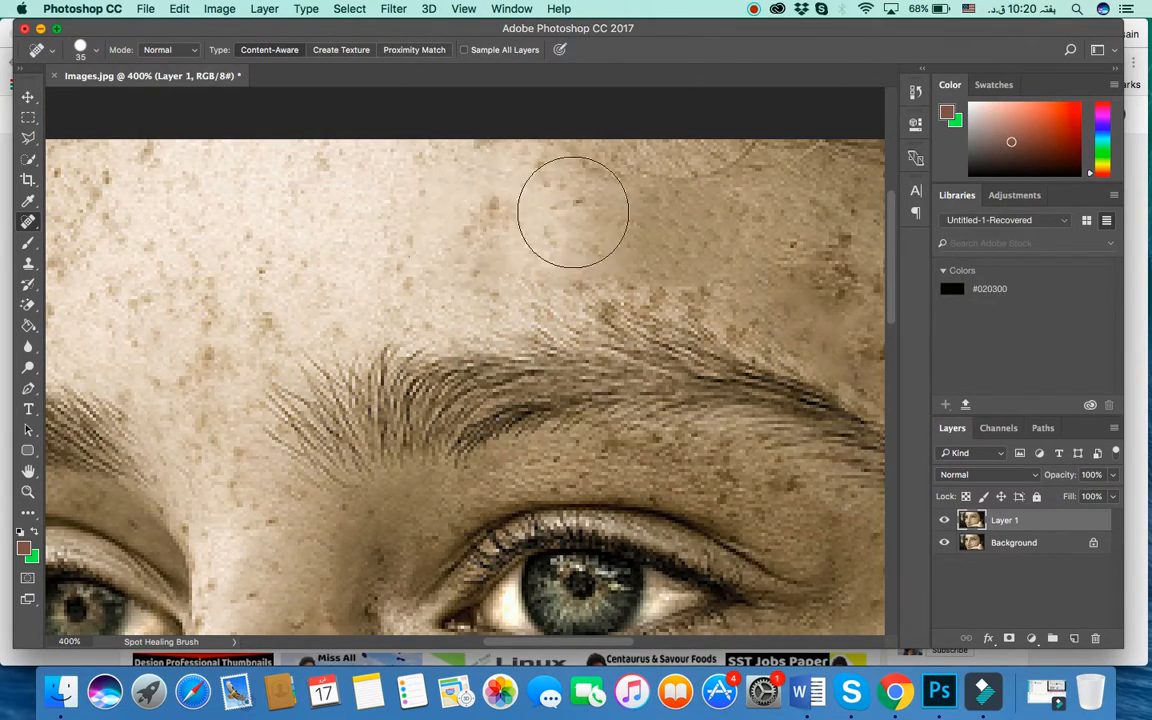
click(810, 249)
click(825, 268)
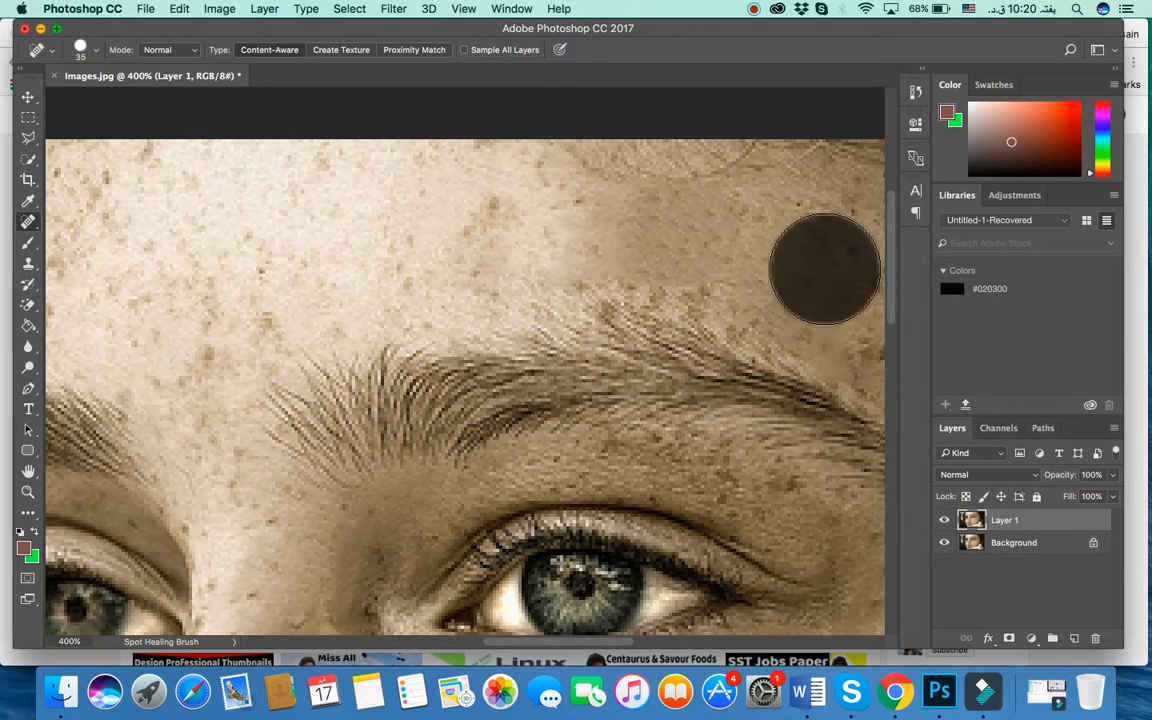
Heal the spots on the far cheek and hide and reshow Layer 1 to compare the retouch with the original
key(super+1)
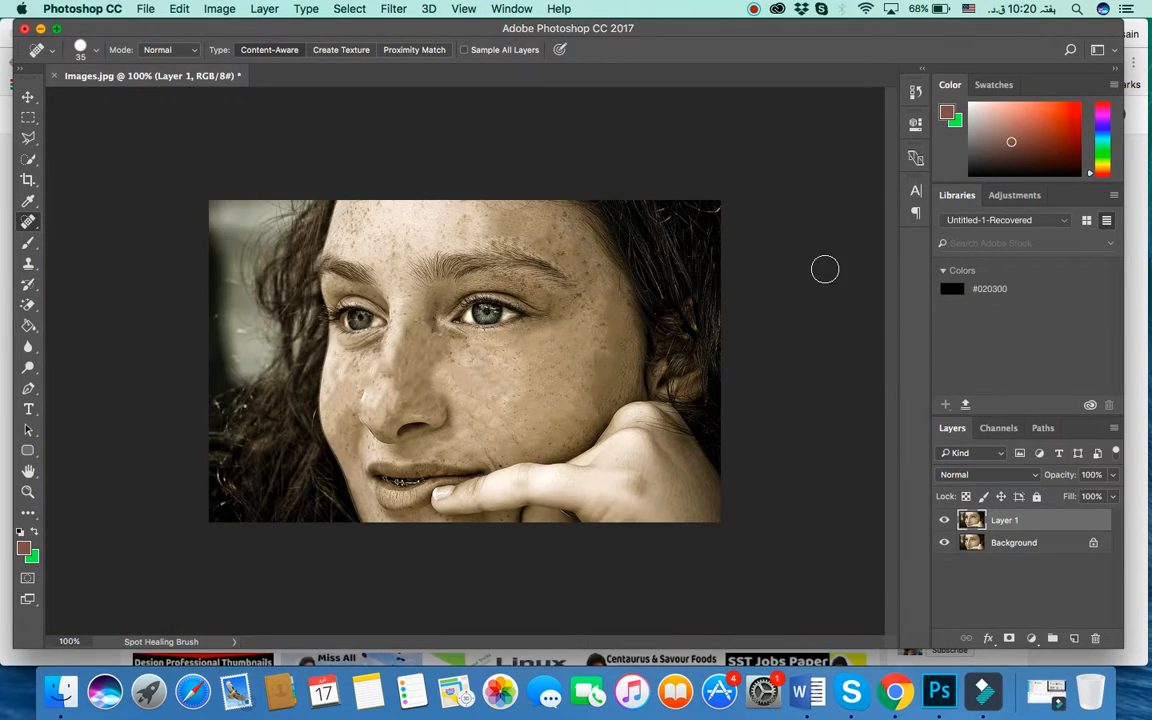
click(346, 364)
click(944, 520)
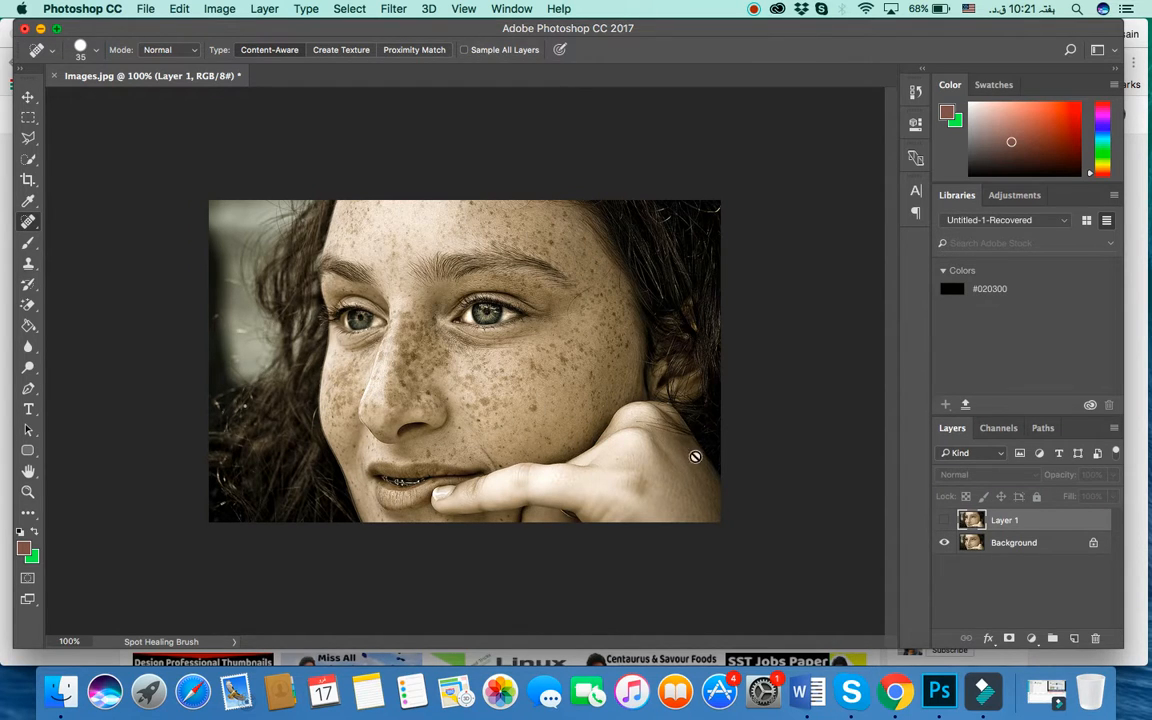
click(944, 520)
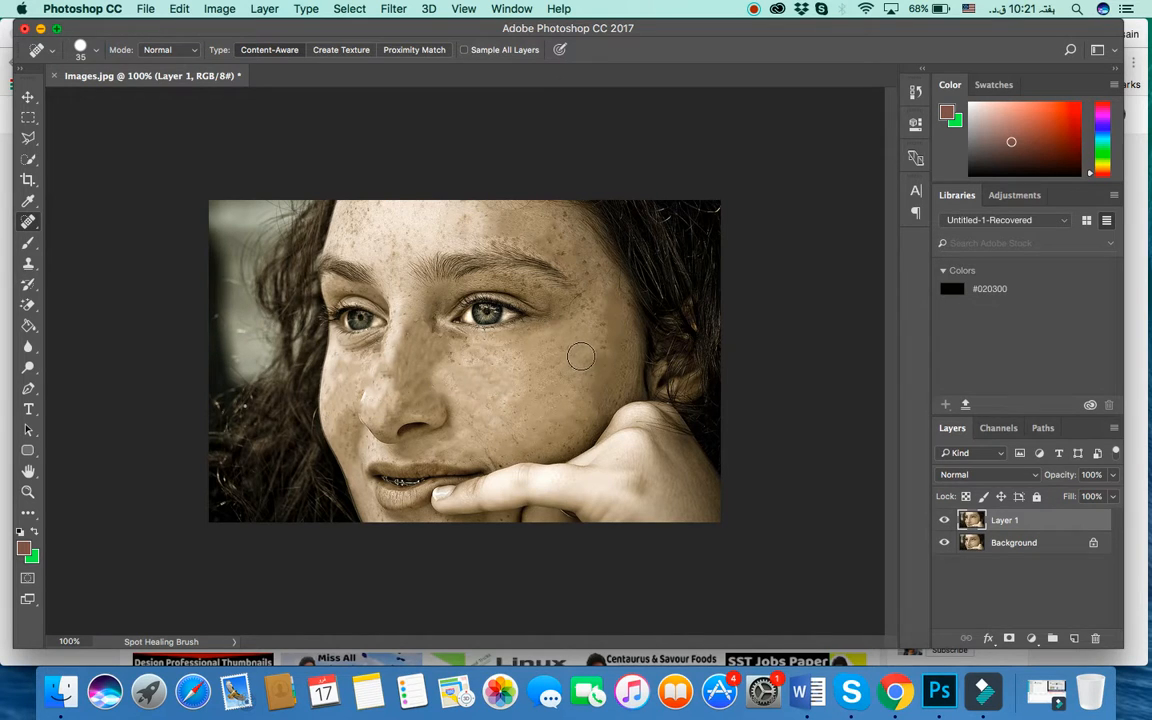
Heal the spots on the outer cheek and across the forehead above the far eyebrow
drag(600, 356, 598, 327)
mouse_move(375, 235)
mouse_down()
mouse_move(360, 218)
mouse_move(305, 216)
mouse_move(378, 238)
mouse_move(391, 263)
mouse_up()
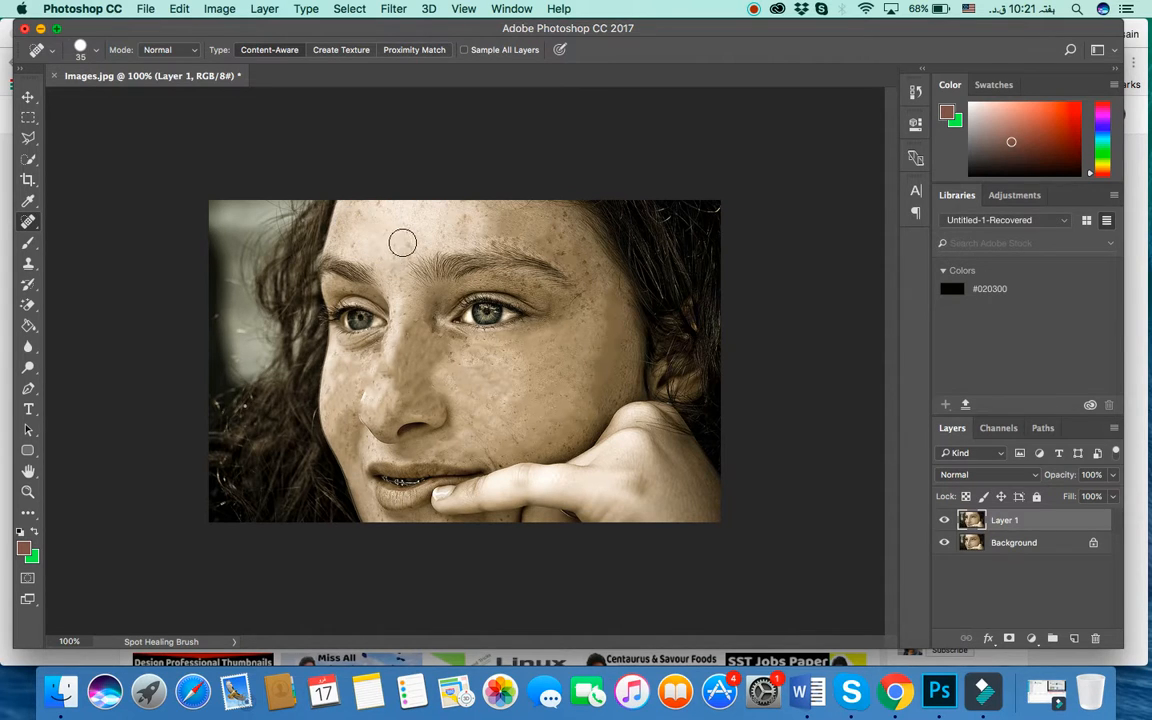
mouse_move(396, 211)
mouse_down()
mouse_move(350, 203)
mouse_move(345, 232)
mouse_up()
drag(374, 208, 347, 222)
Brighten Layer 1 with a Curves adjustment, raising the RGB midtones from input 115 to output 151
click(179, 9)
mouse_move(219, 9)
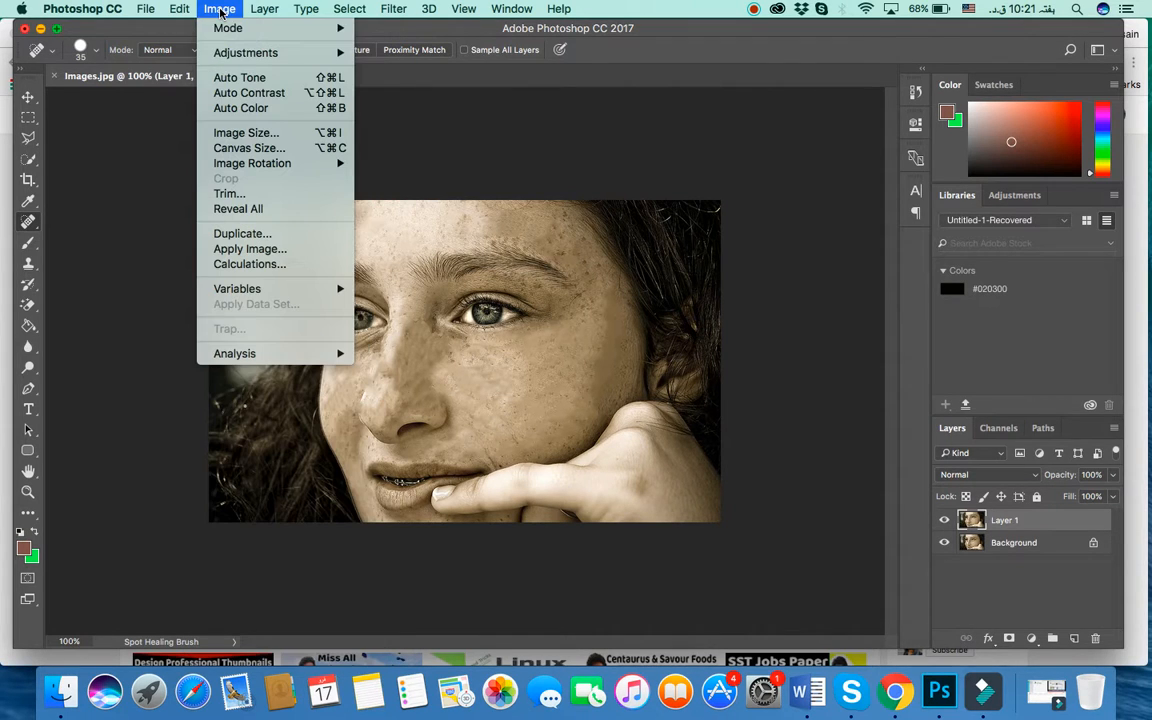
mouse_move(247, 55)
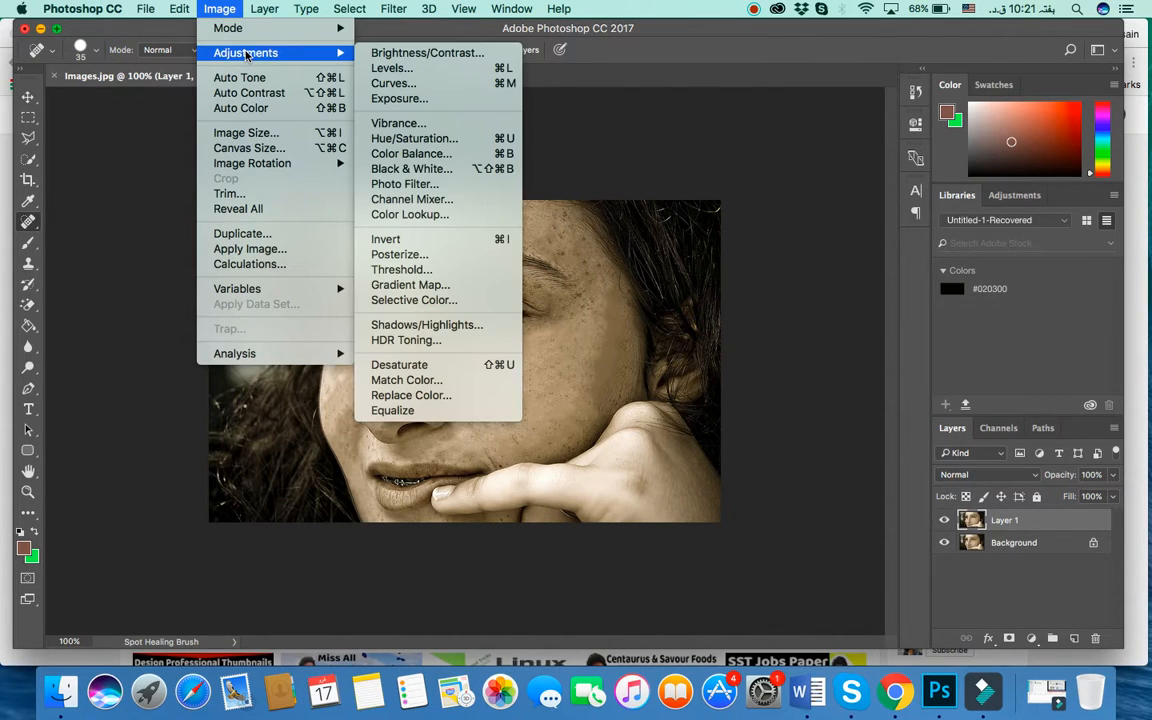
click(393, 84)
drag(596, 123, 1065, 297)
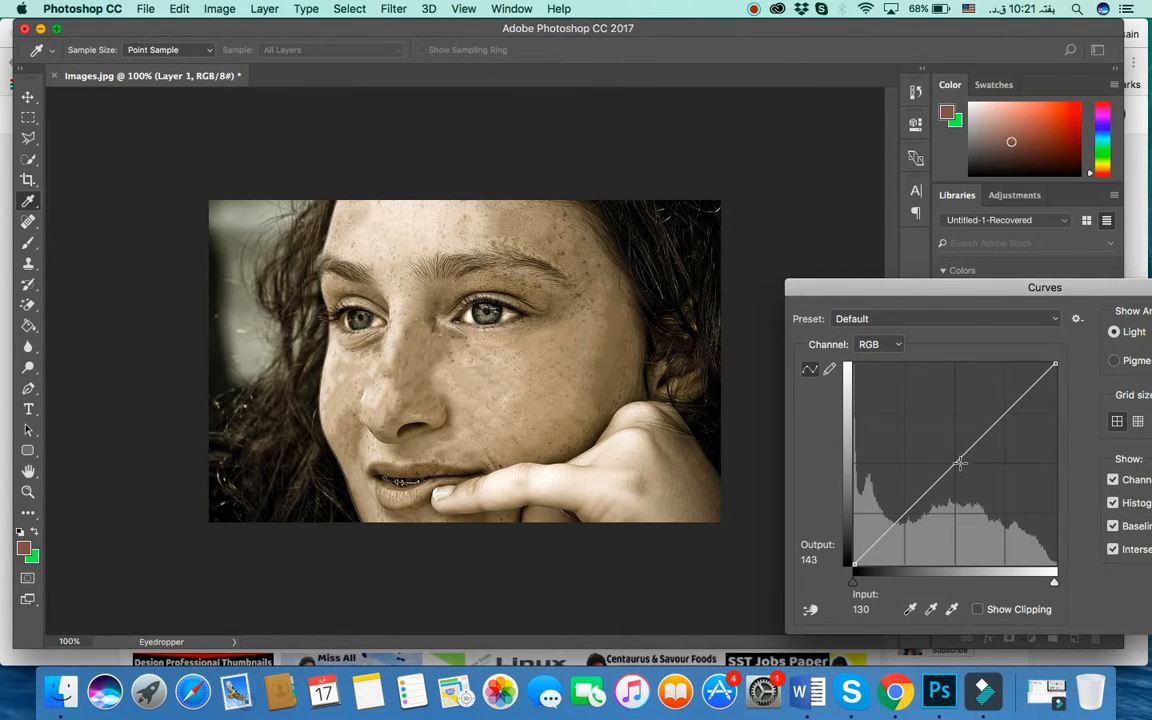
drag(959, 458, 945, 445)
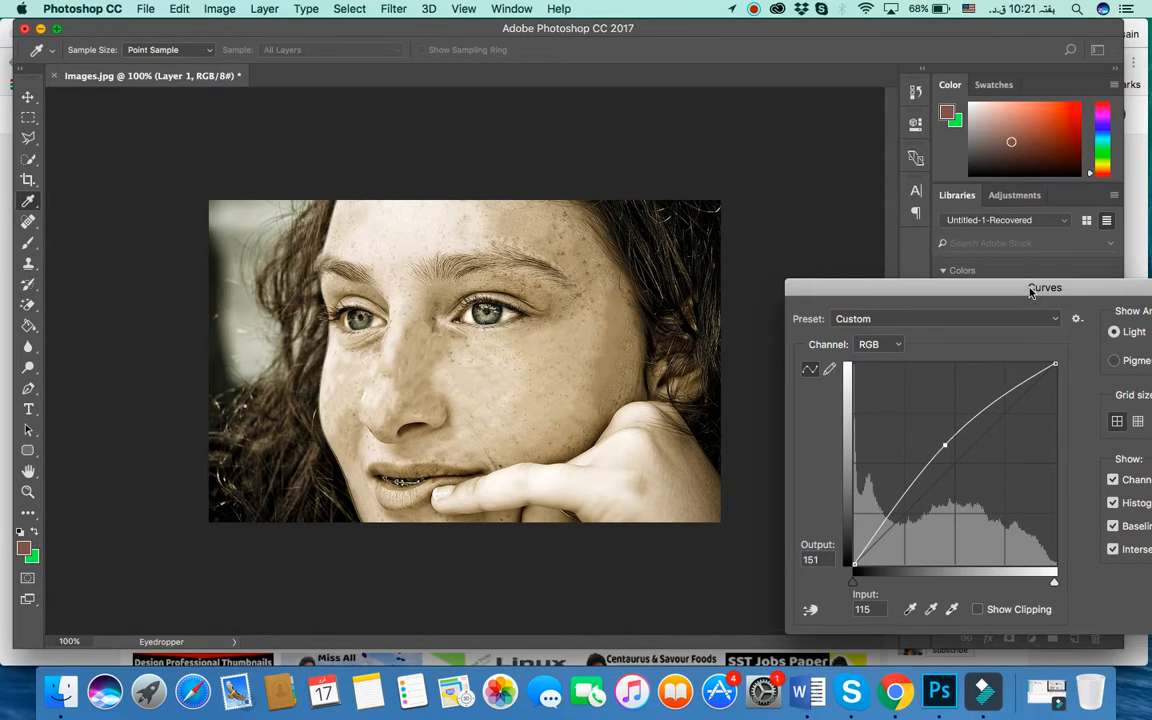
drag(1030, 292, 905, 261)
click(1138, 289)
Heal the spots on the upper nose beside the inner eye corner, undoing the last stroke near the brow
key(j)
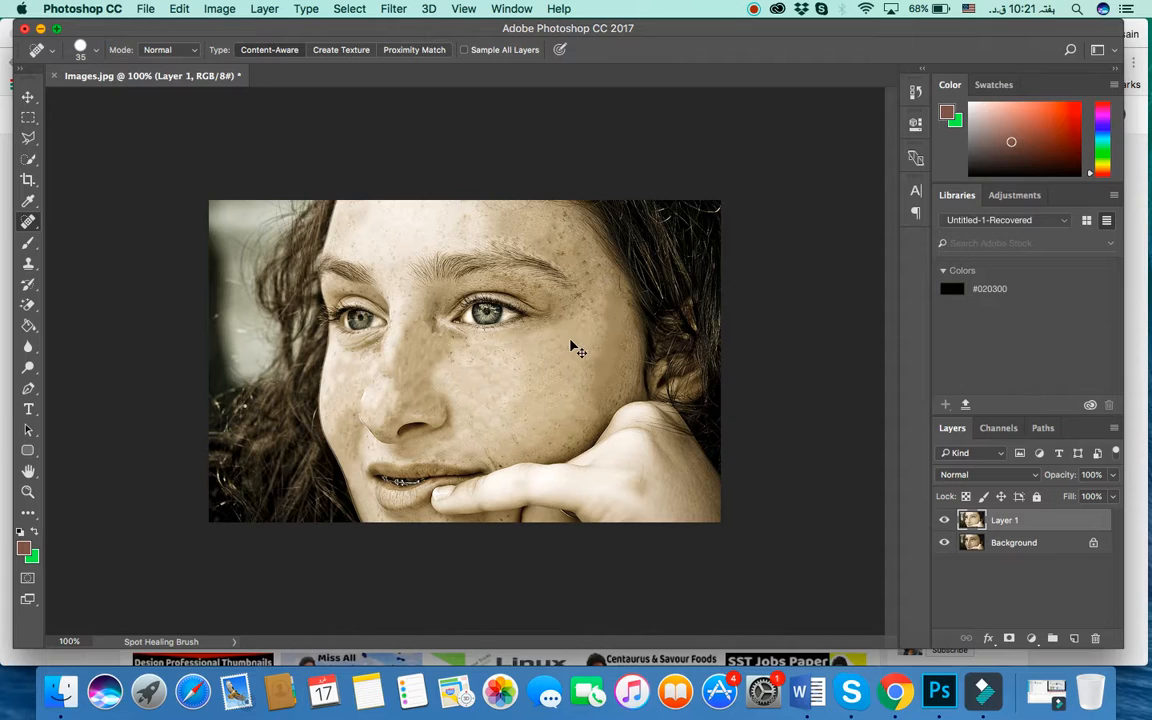
key(super+equal)
key(super+equal)
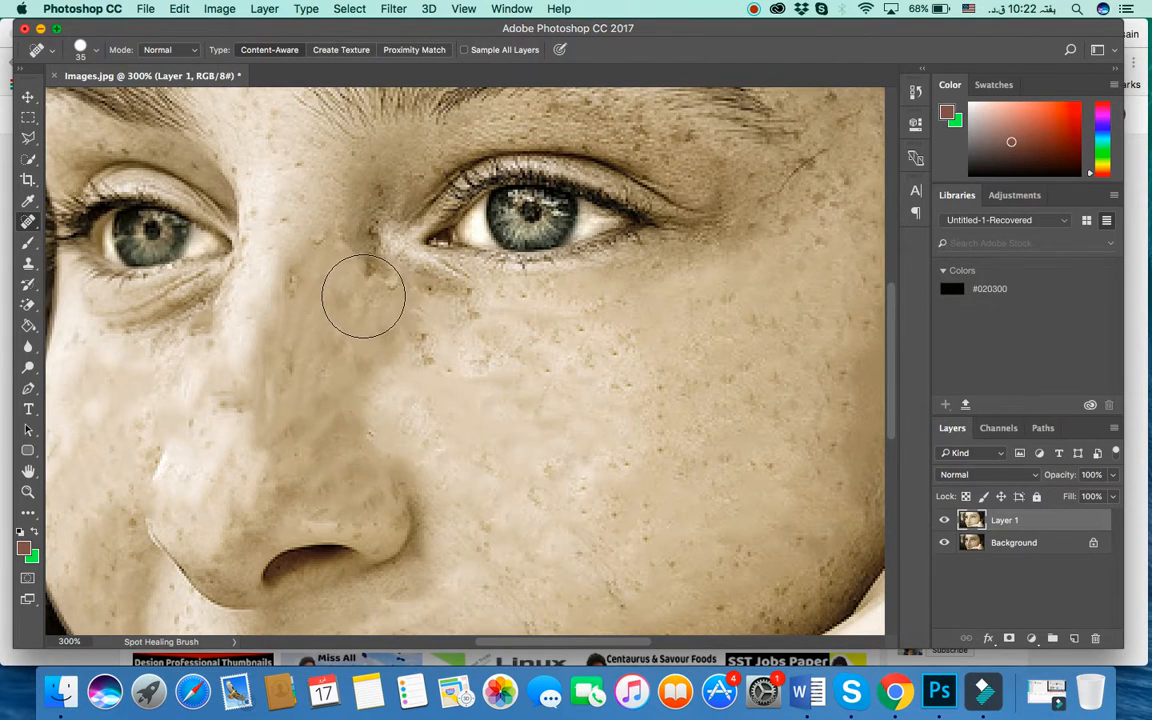
click(363, 296)
click(345, 255)
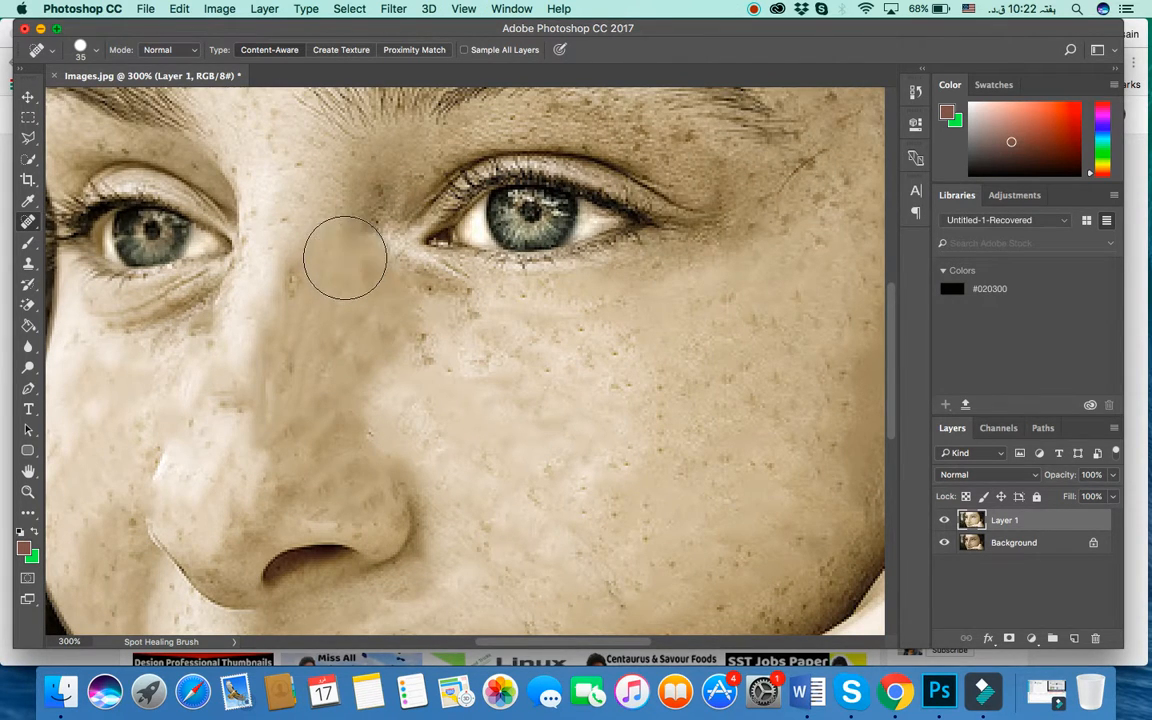
click(335, 200)
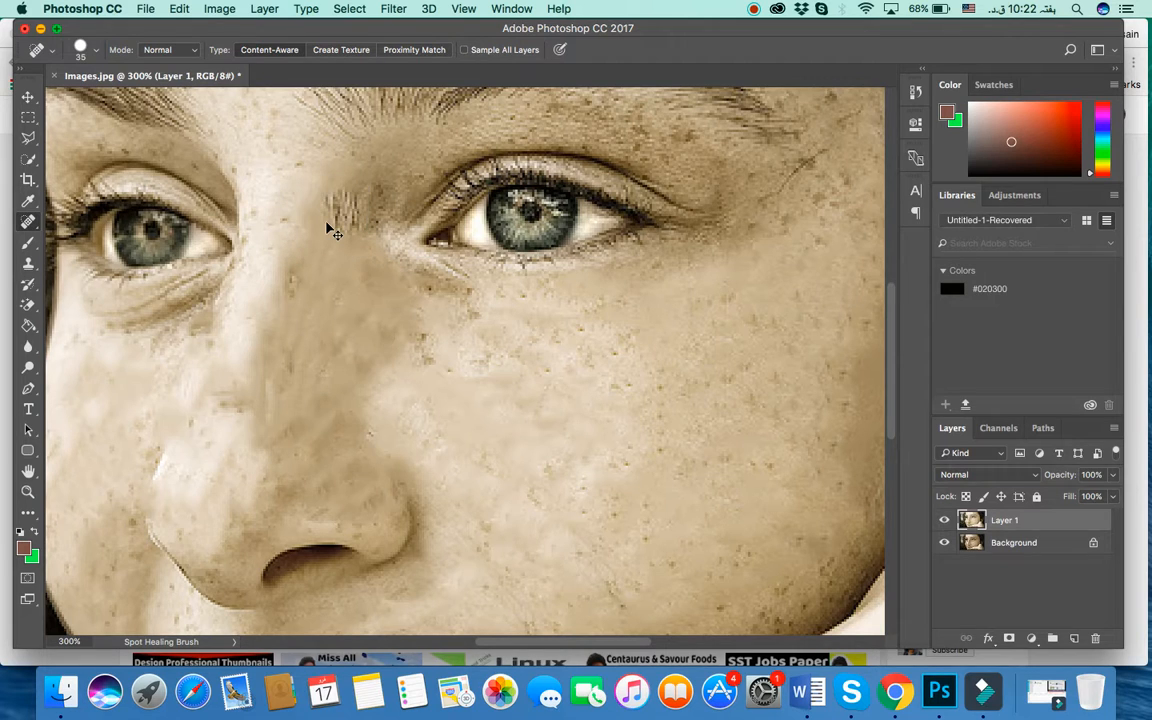
key(super+z)
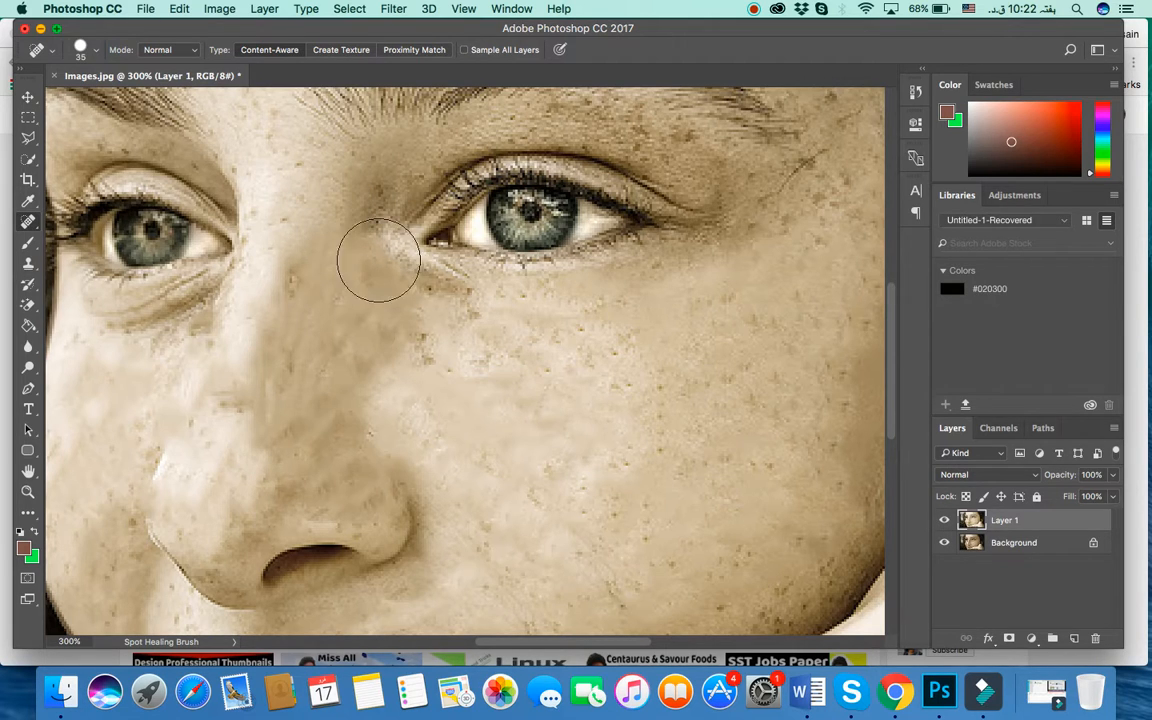
Heal the leftover spots below the inner eye corner, on the mid cheek, above the hand and along the outer cheek
click(422, 338)
click(653, 398)
scroll(691, 452, down, 3)
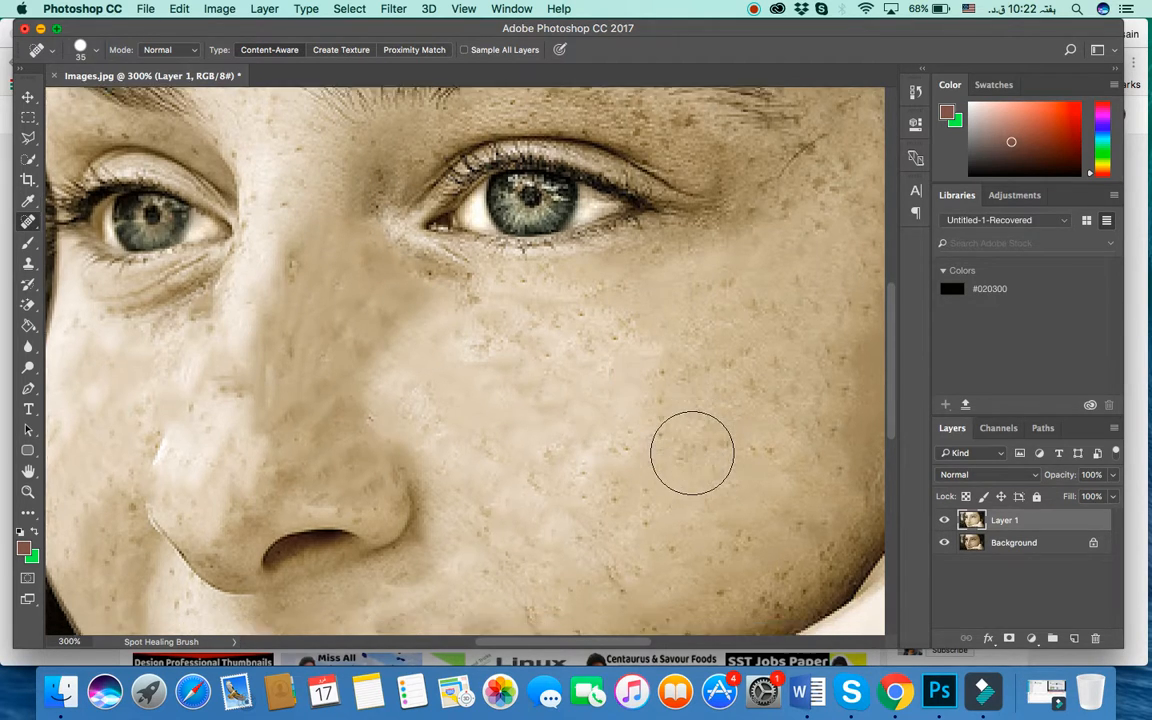
scroll(689, 454, right, 3)
click(671, 485)
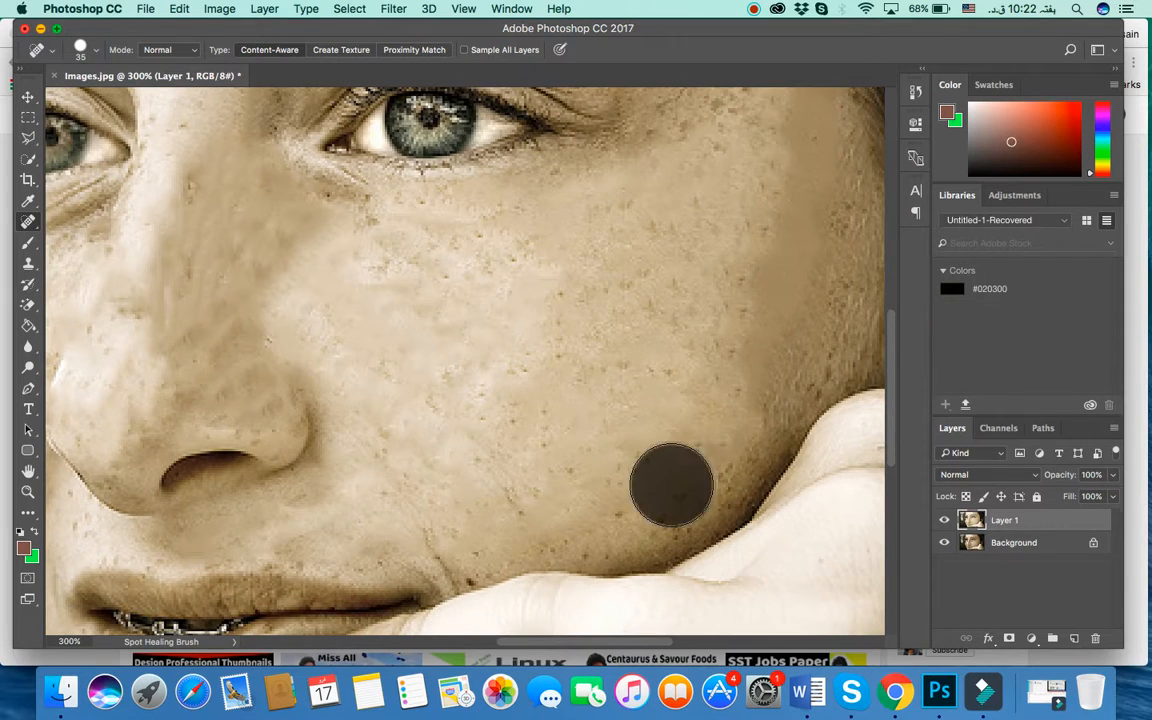
click(782, 314)
click(778, 246)
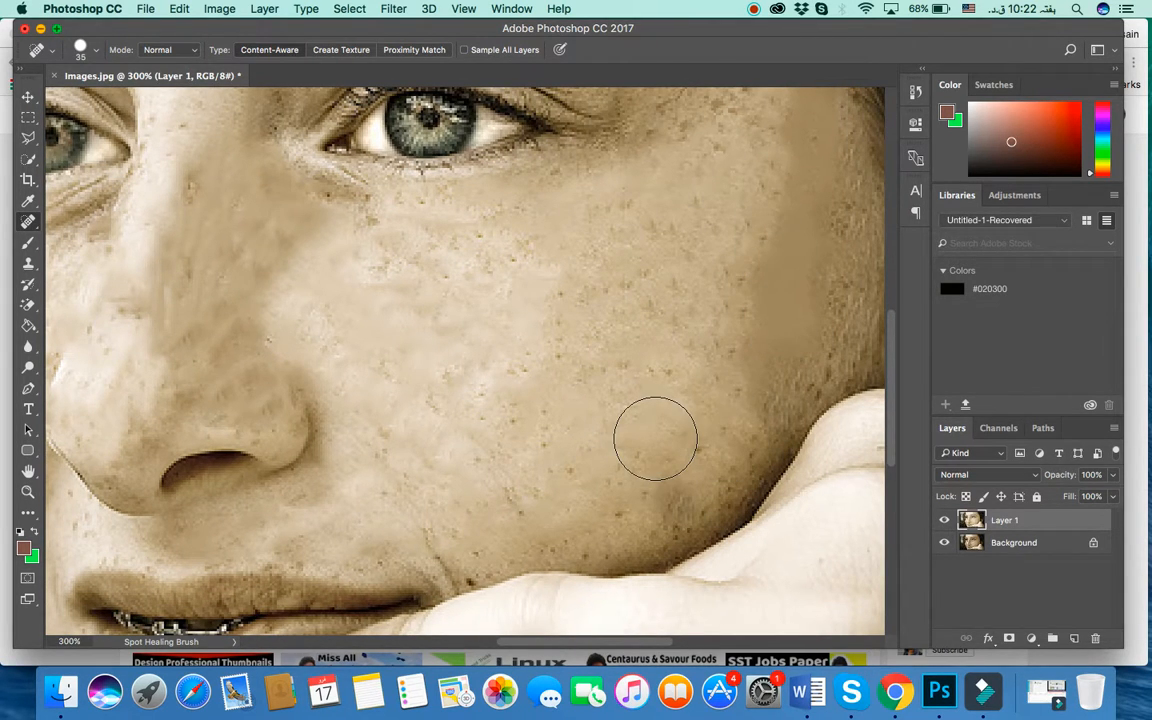
Examine the retouched face at different magnifications
key(super+minus)
key(super+minus)
key(super+minus)
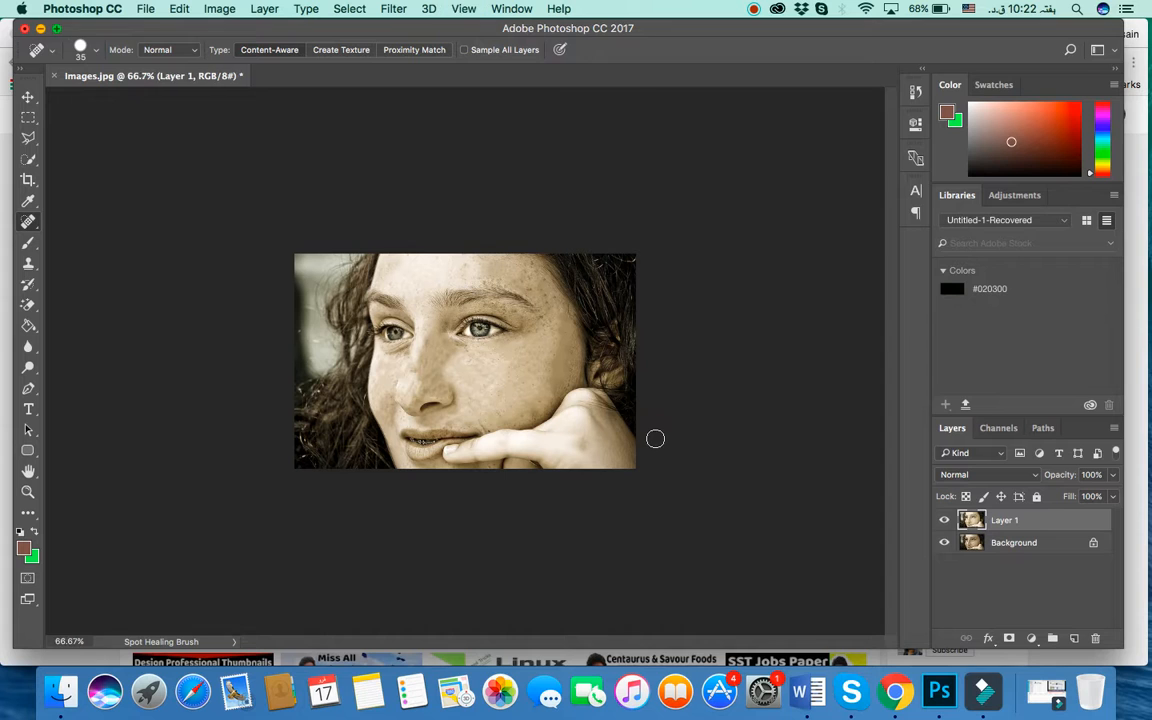
key(super+plus)
key(super+plus)
key(super+plus)
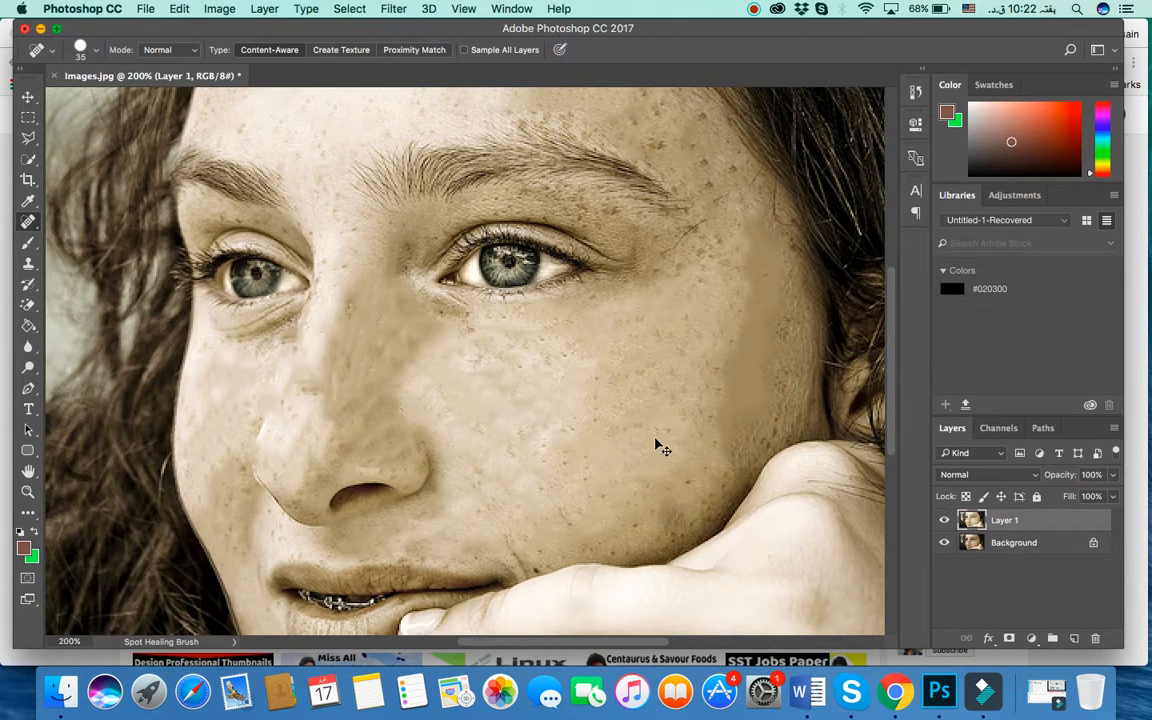
key(super+minus)
key(super+minus)
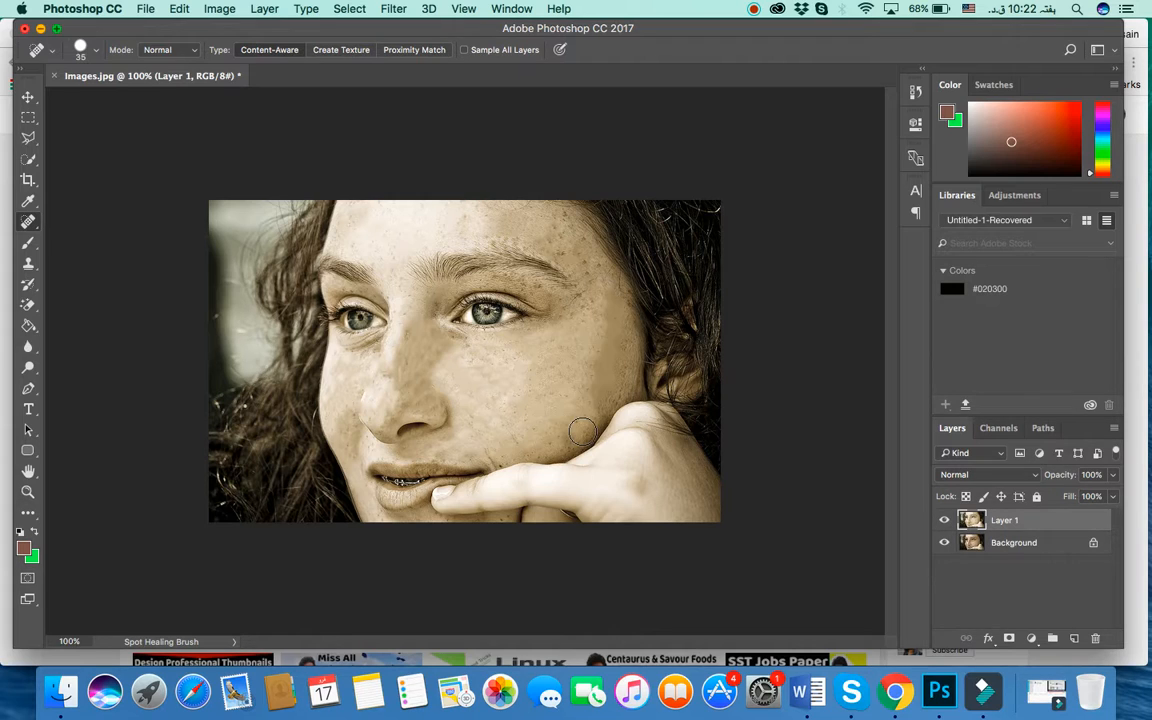
Switch to Chrome to show the Online Soft Teach YouTube channel page
click(882, 684)
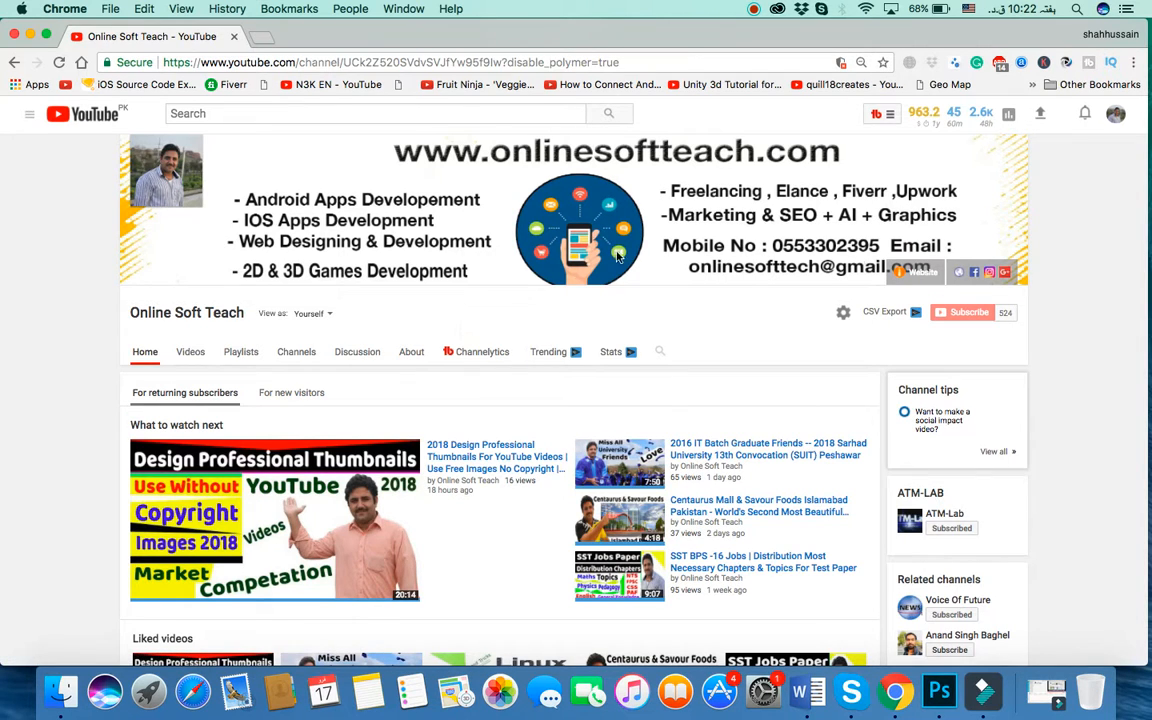